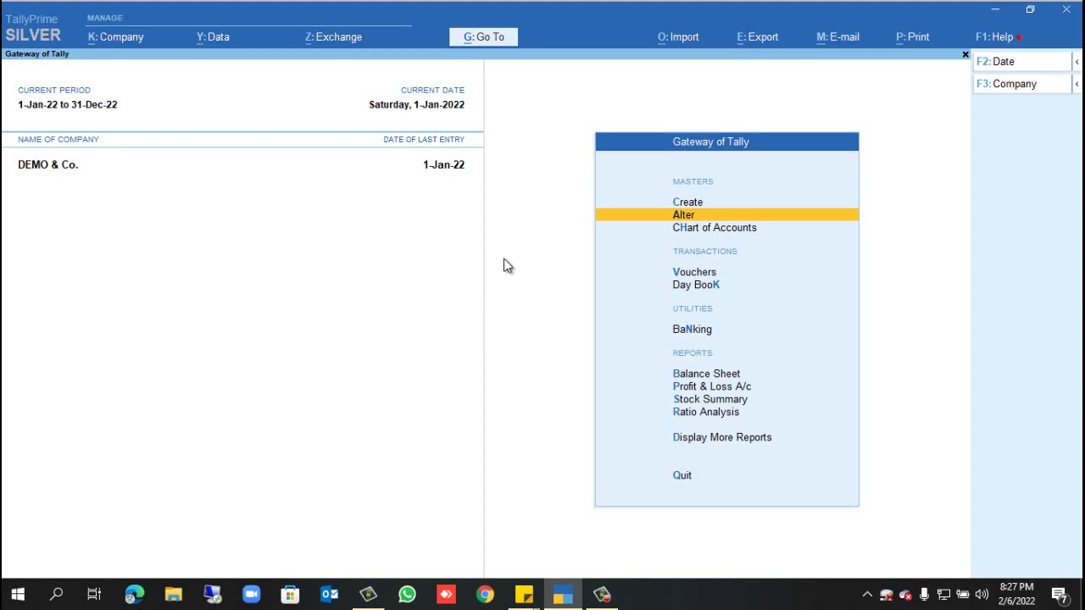
# Step: Check the expanded list of master types available for creation for a cost centre entry
pyautogui.click(692, 206)
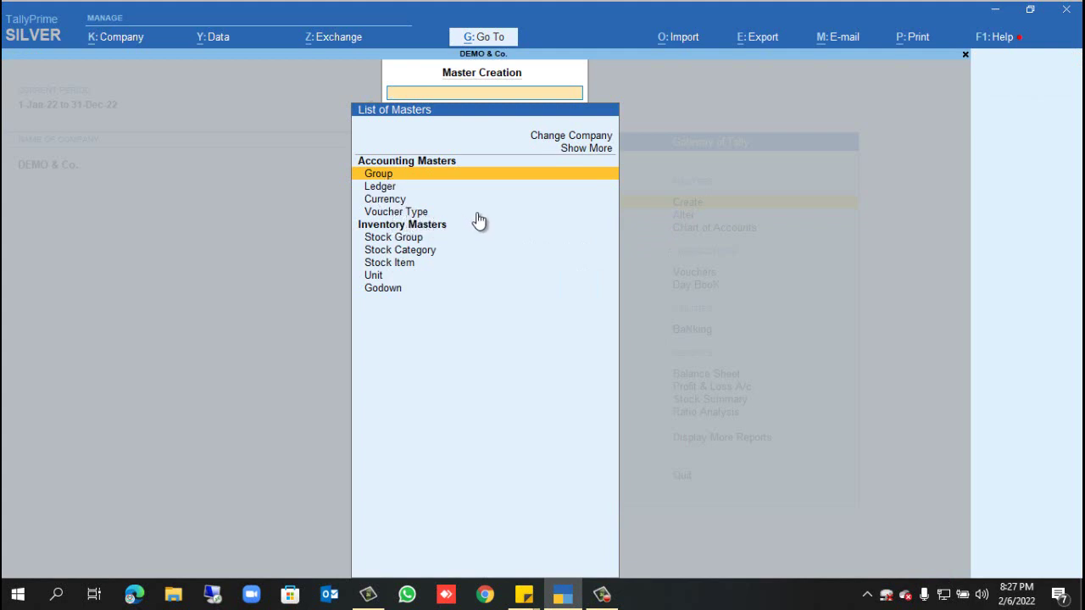
pyautogui.click(601, 154)
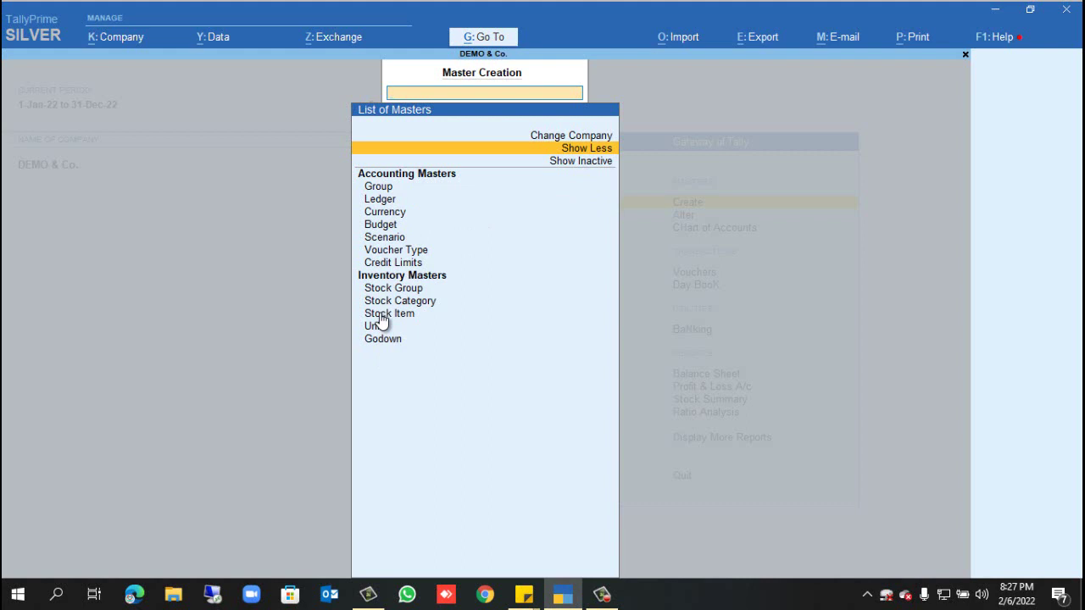
pyautogui.press('Escape')
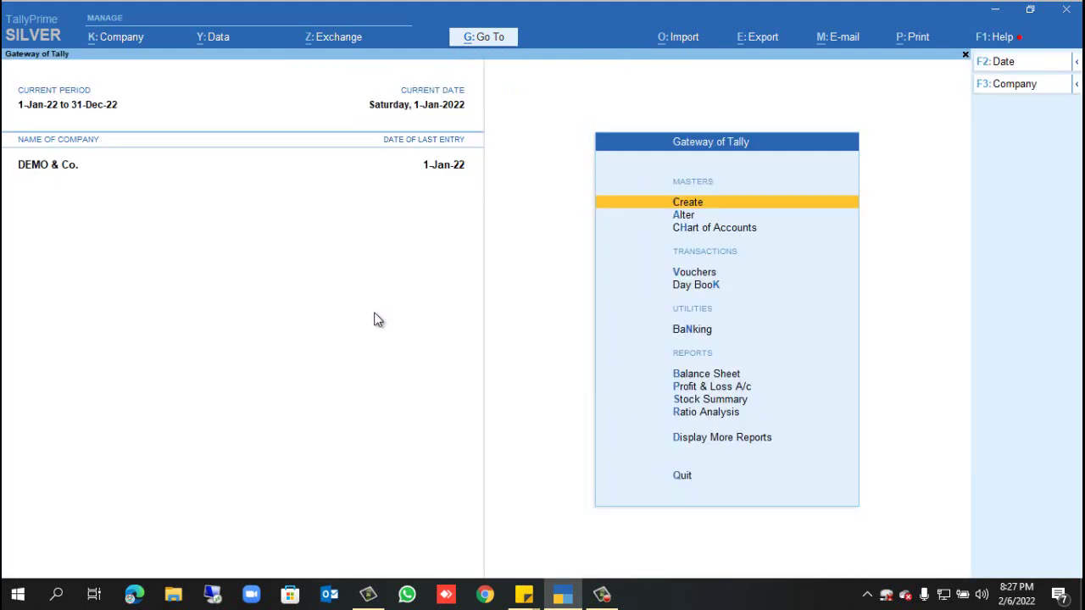
# Step: Open the company features of DEMO & Co. and set the list to show more features but not all features
pyautogui.click(122, 40)
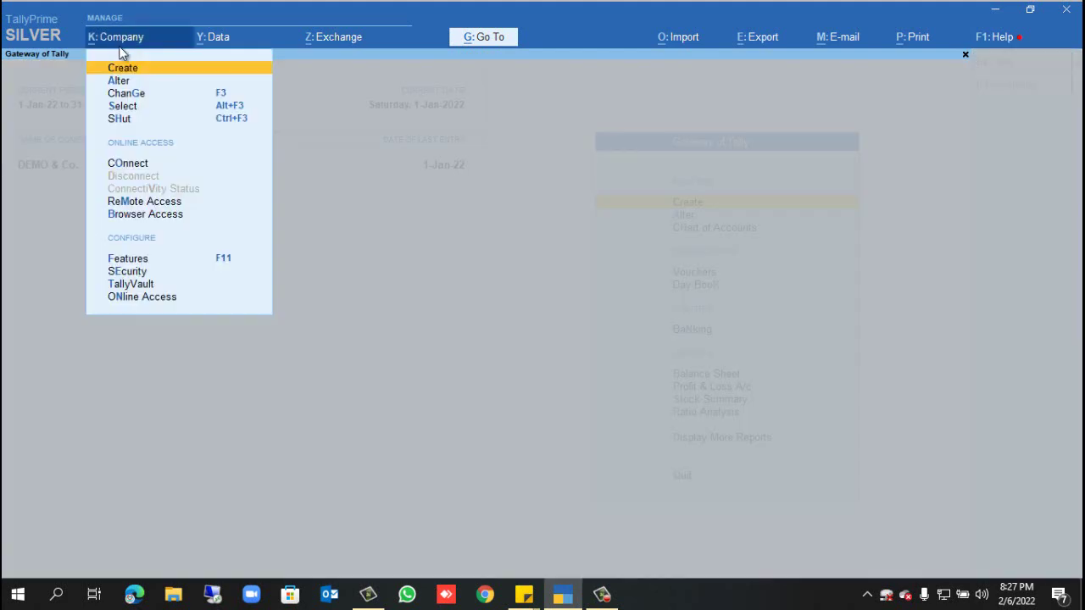
pyautogui.click(125, 259)
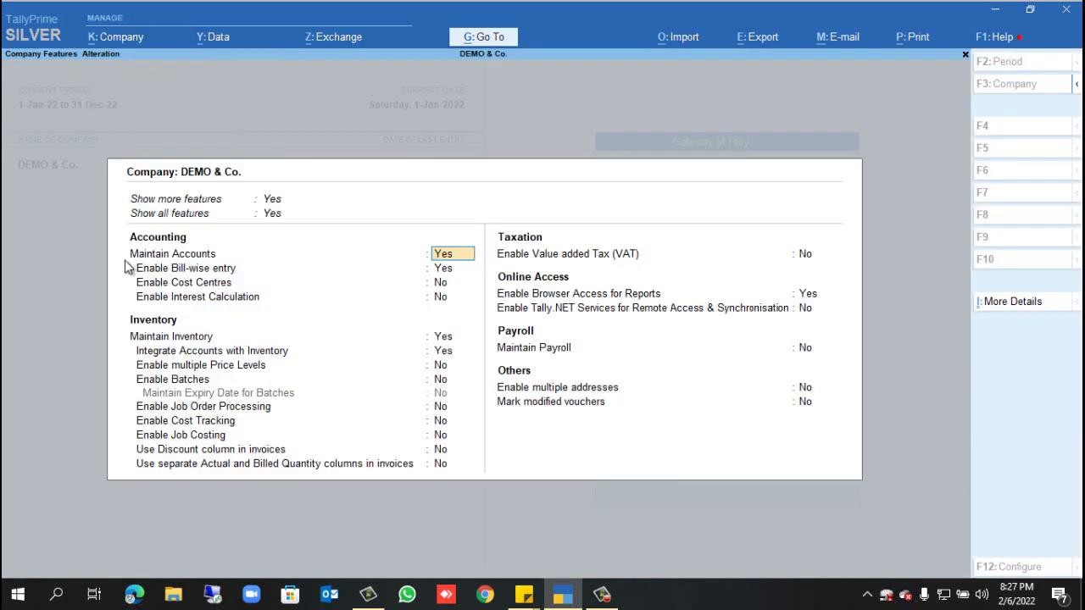
pyautogui.click(274, 214)
pyautogui.press('n')
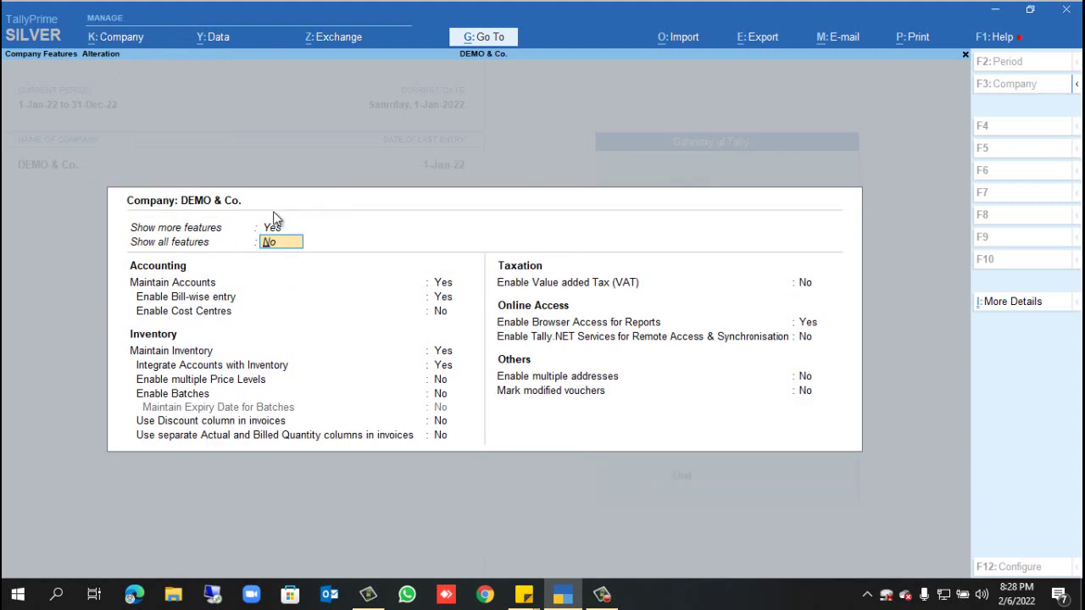
pyautogui.click(272, 227)
pyautogui.press('n')
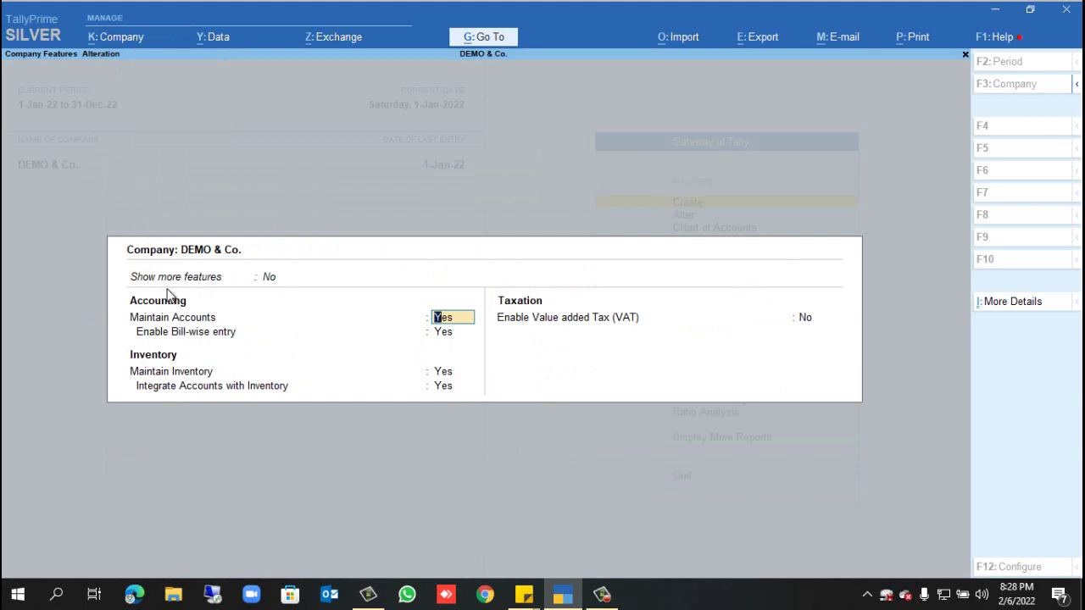
pyautogui.click(268, 279)
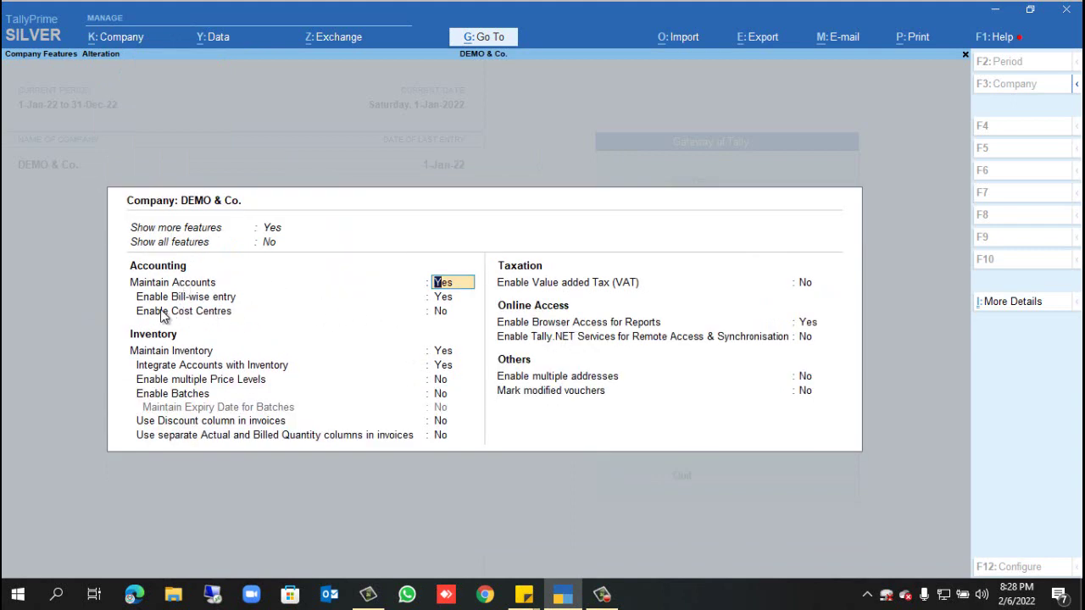
# Step: Enable cost centres for DEMO & Co. and save the company features
pyautogui.click(439, 313)
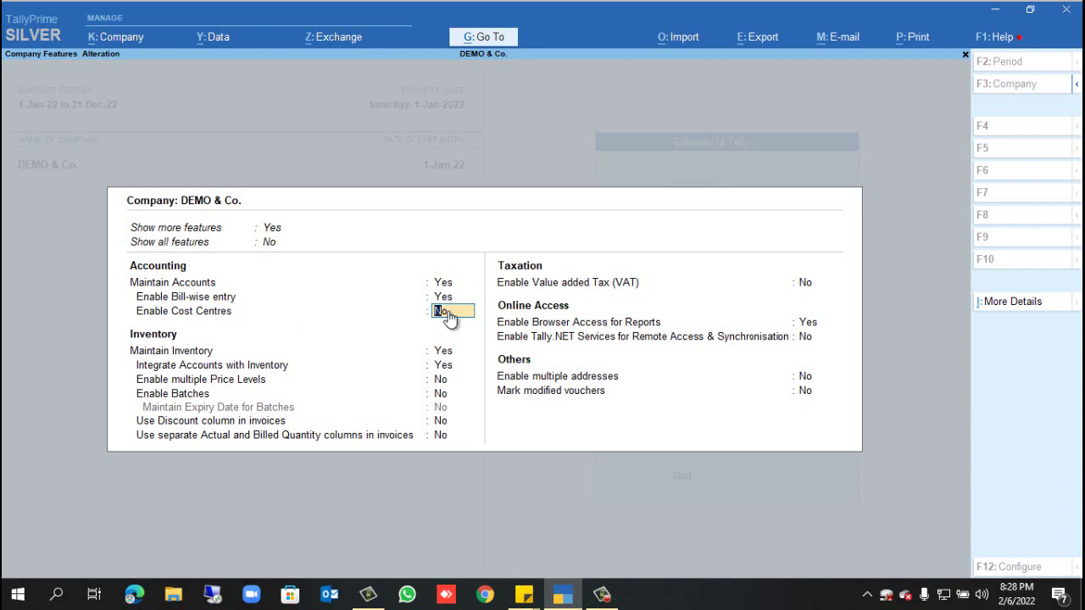
pyautogui.press('y')
pyautogui.press('Return')
pyautogui.press('Return')
pyautogui.press('Return')
pyautogui.press('ctrl')
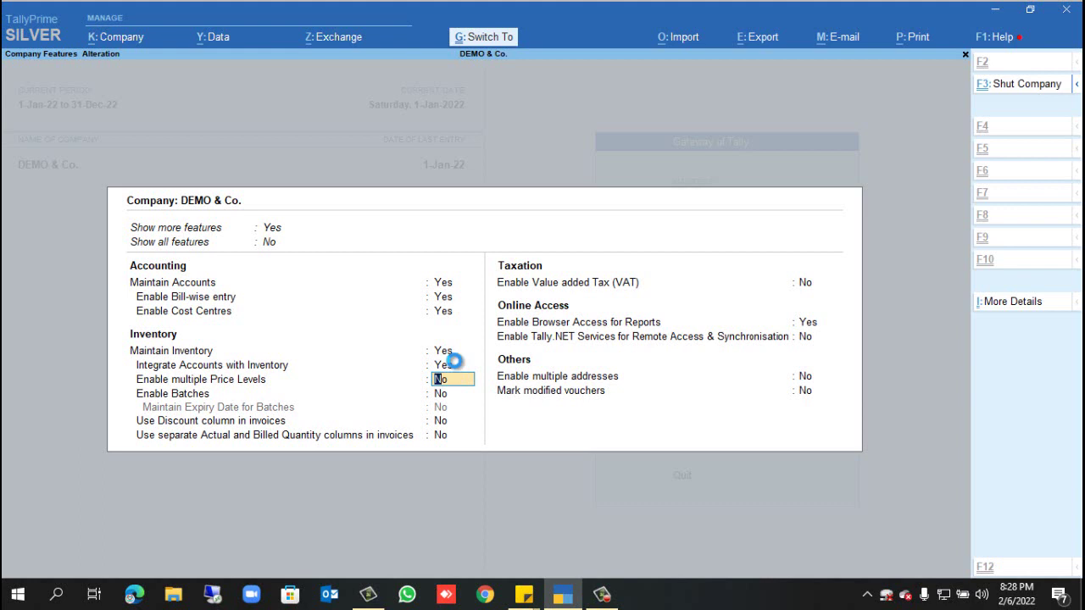
pyautogui.hotkey('ctrl', 'a')
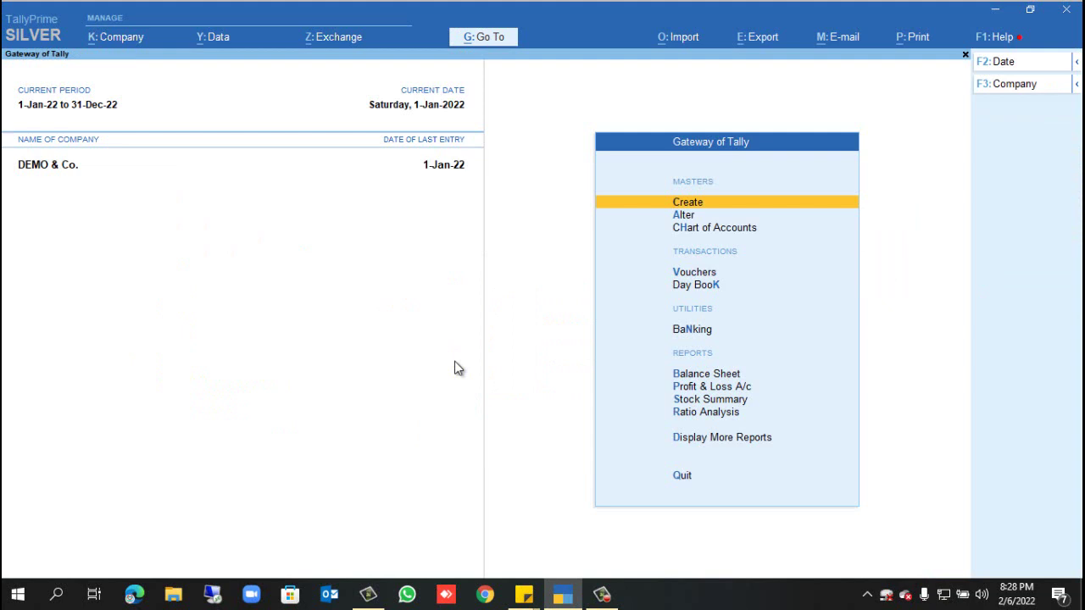
# Step: Create a cost centre named Dhaka under Primary
pyautogui.click(683, 209)
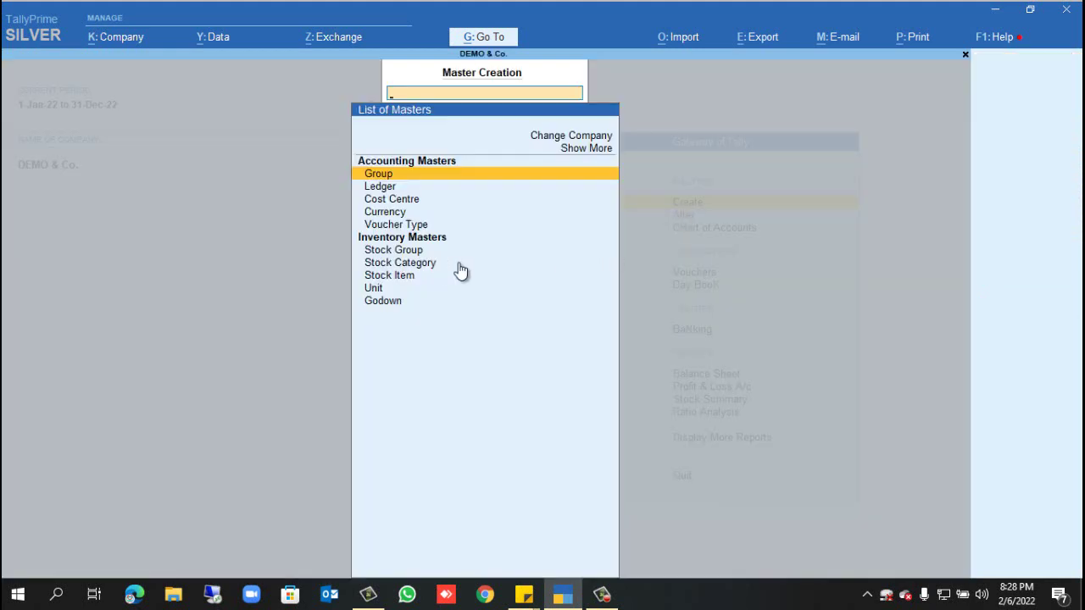
pyautogui.click(394, 201)
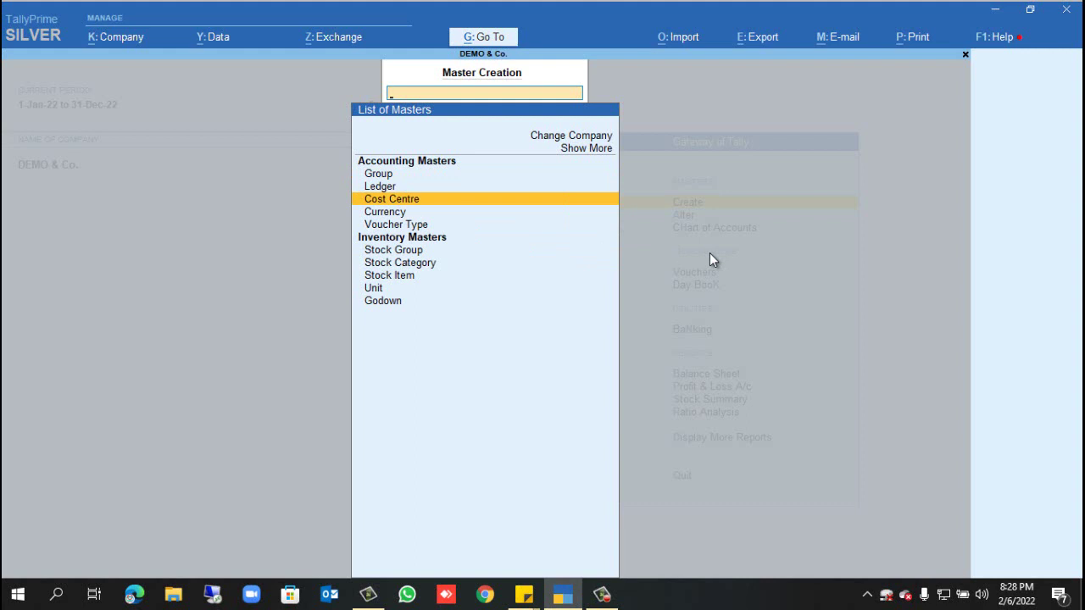
pyautogui.press('Return')
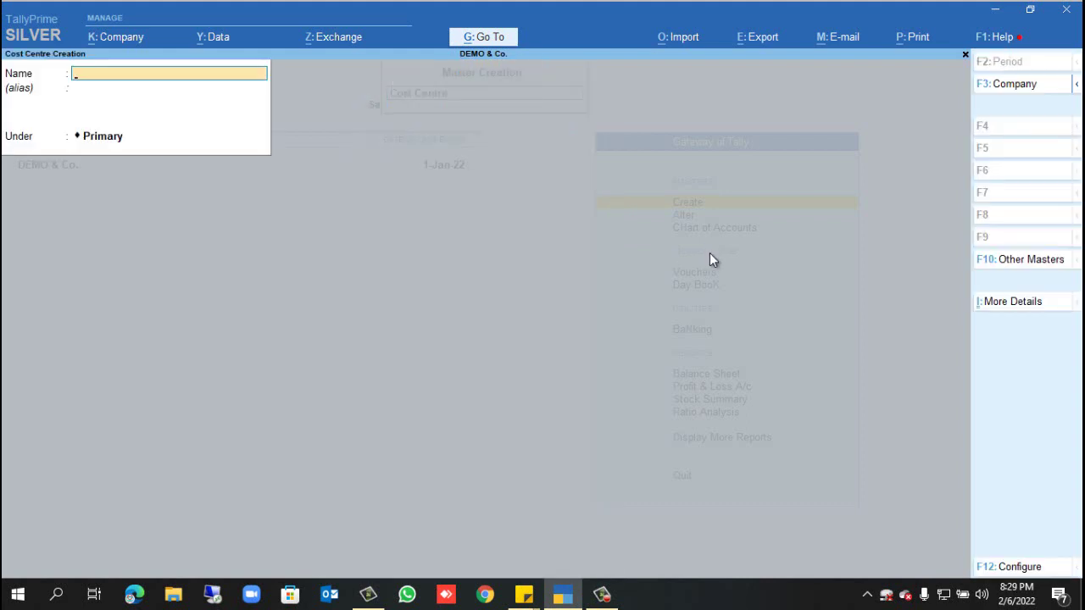
pyautogui.write('Dhaka')
pyautogui.press('Return')
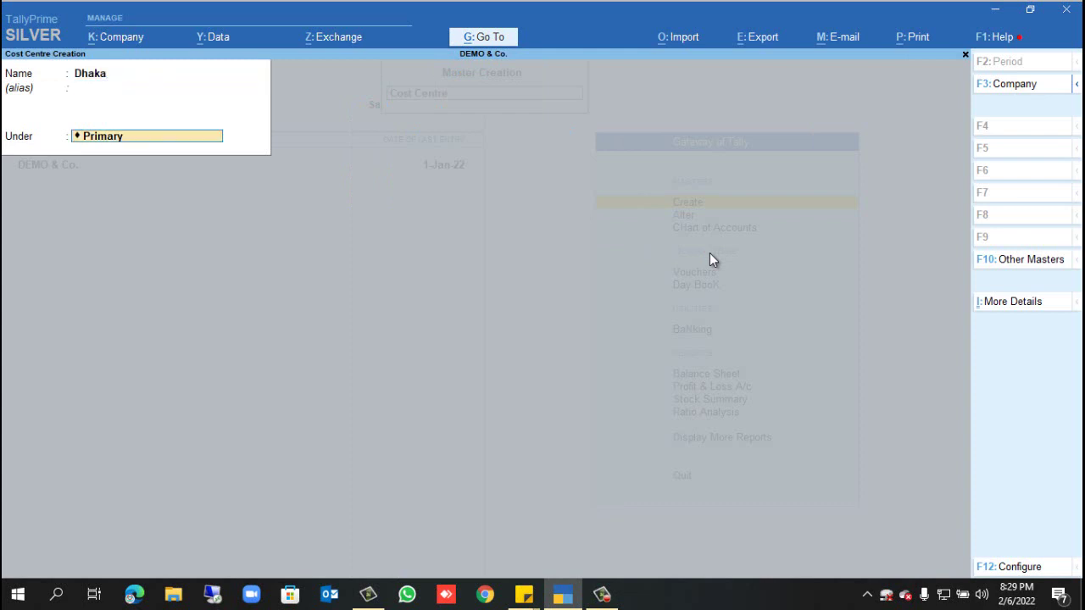
pyautogui.press('Return')
pyautogui.press('Return')
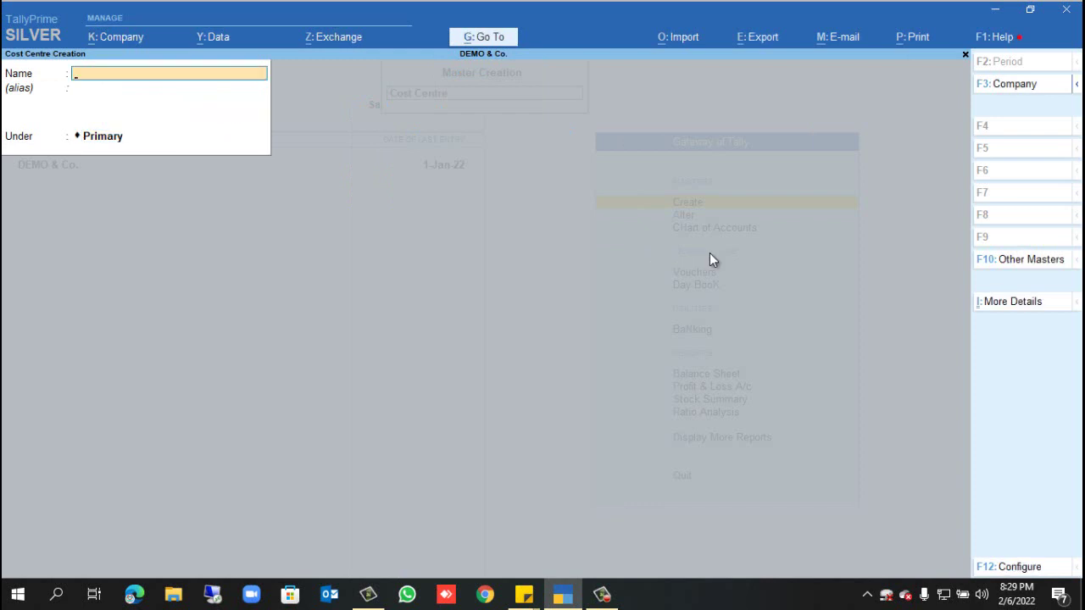
# Step: Create a second cost centre named Rajshahi under Primary and leave cost centre creation
pyautogui.write('Rajshah')
pyautogui.press('Return')
pyautogui.press('Return')
pyautogui.press('Return')
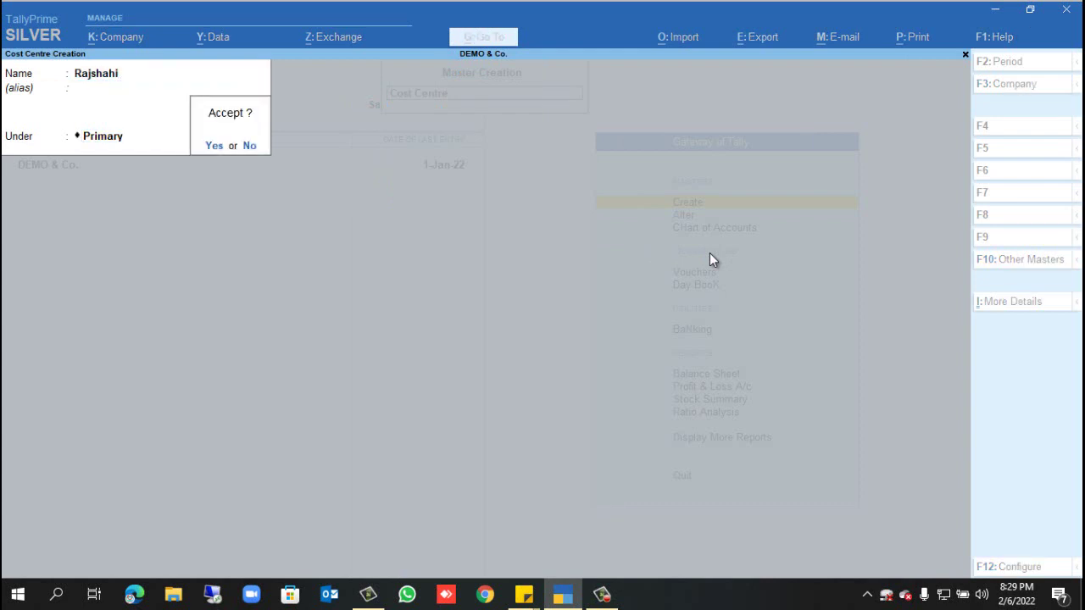
pyautogui.press('Return')
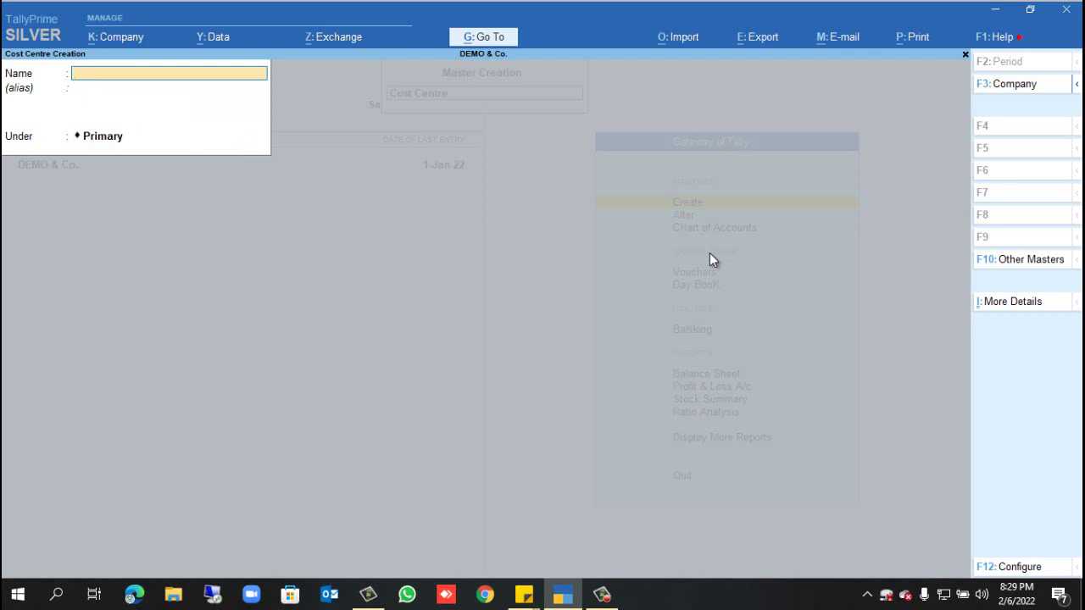
pyautogui.press('Escape')
pyautogui.press('y')
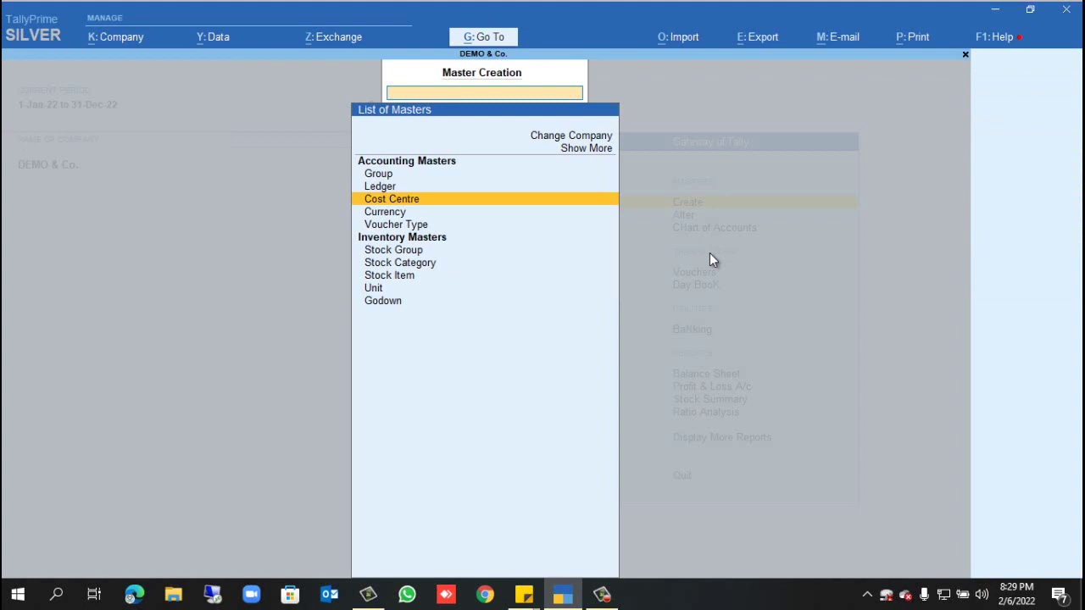
# Step: Open the existing Entertainment ledger for alteration
pyautogui.press('Up')
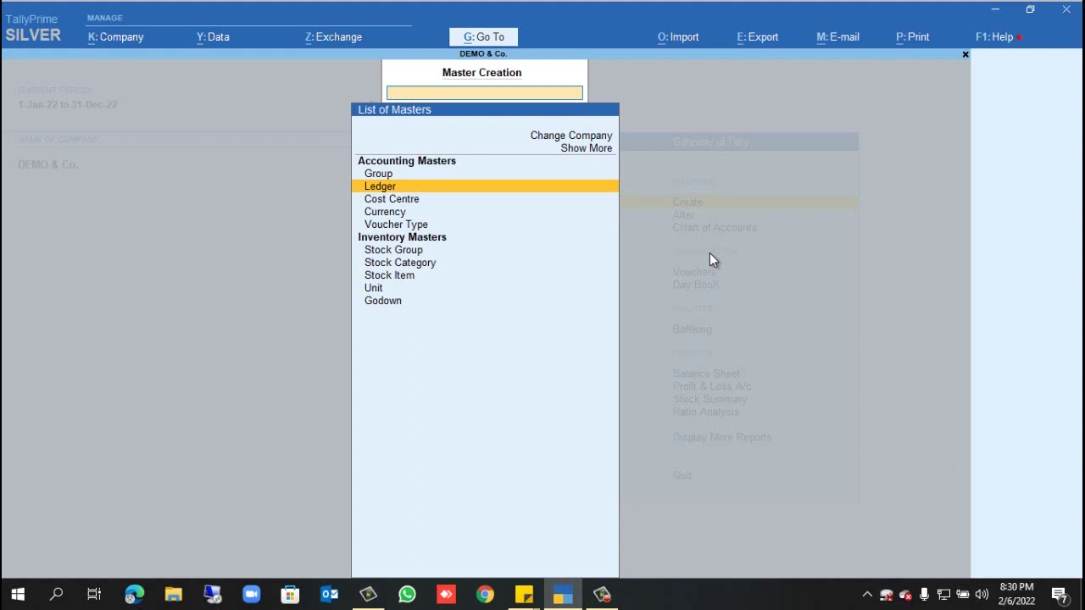
pyautogui.press('Escape')
pyautogui.press('Down')
pyautogui.press('Return')
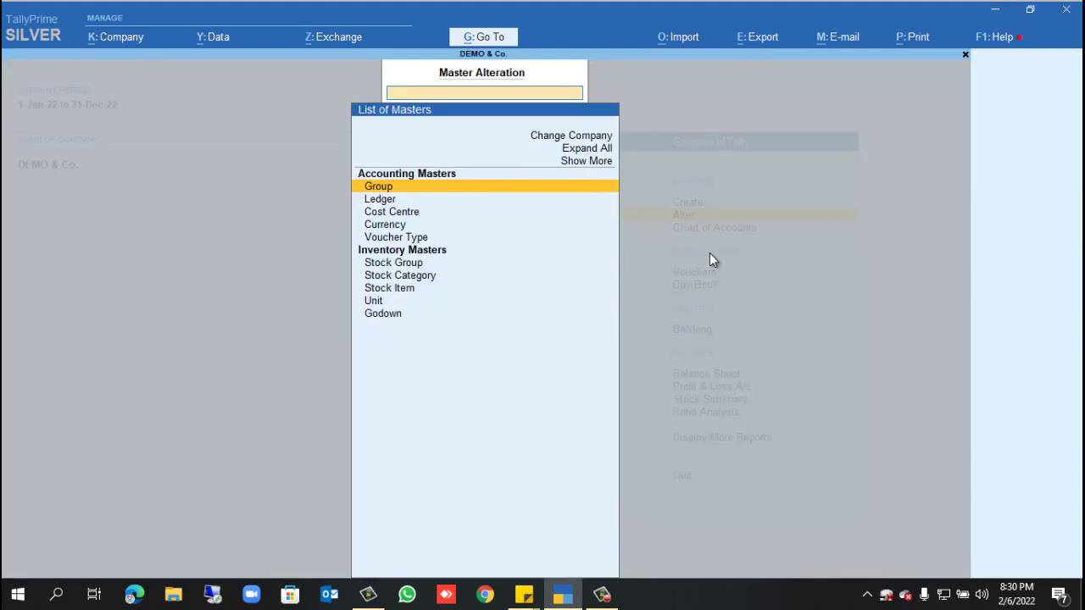
pyautogui.press('Down')
pyautogui.press('Return')
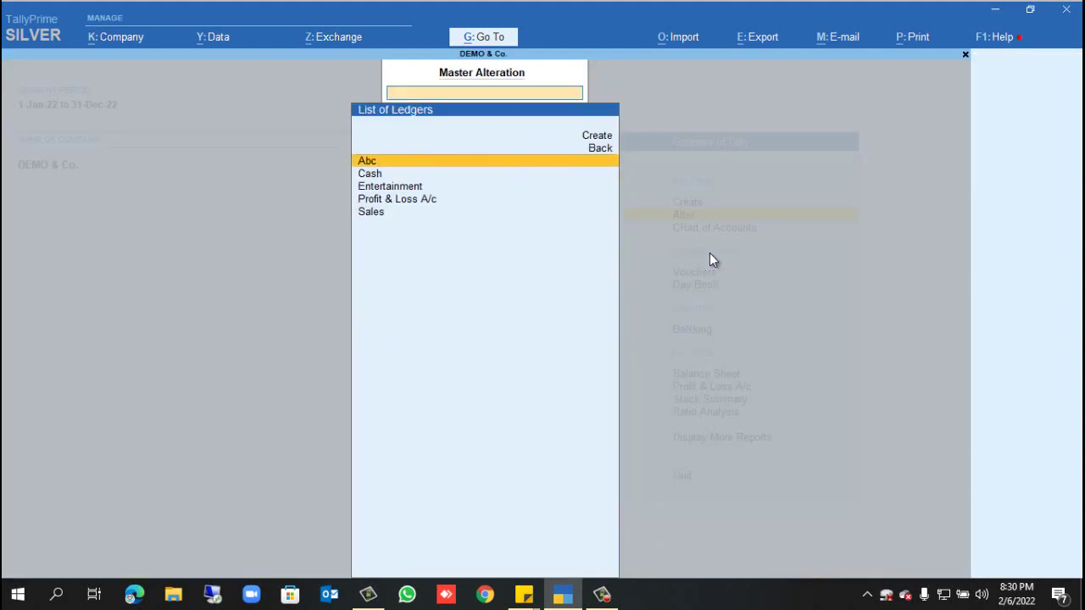
pyautogui.press('Down')
pyautogui.press('Down')
pyautogui.press('Return')
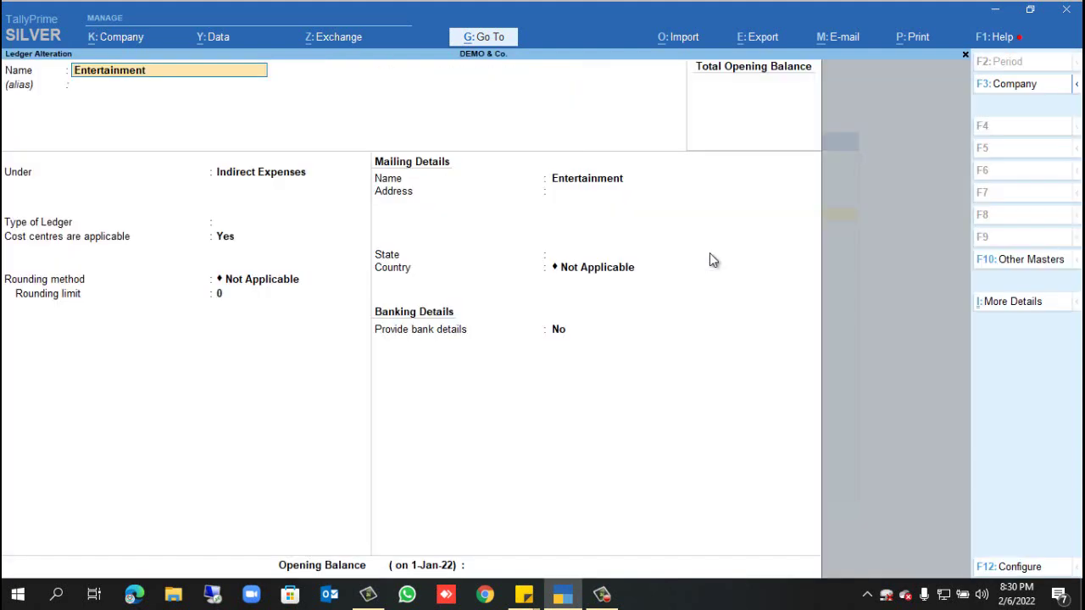
# Step: Check whether cost centres are applicable to the Entertainment ledger, and return to the Gateway of Tally without saving
pyautogui.click(222, 239)
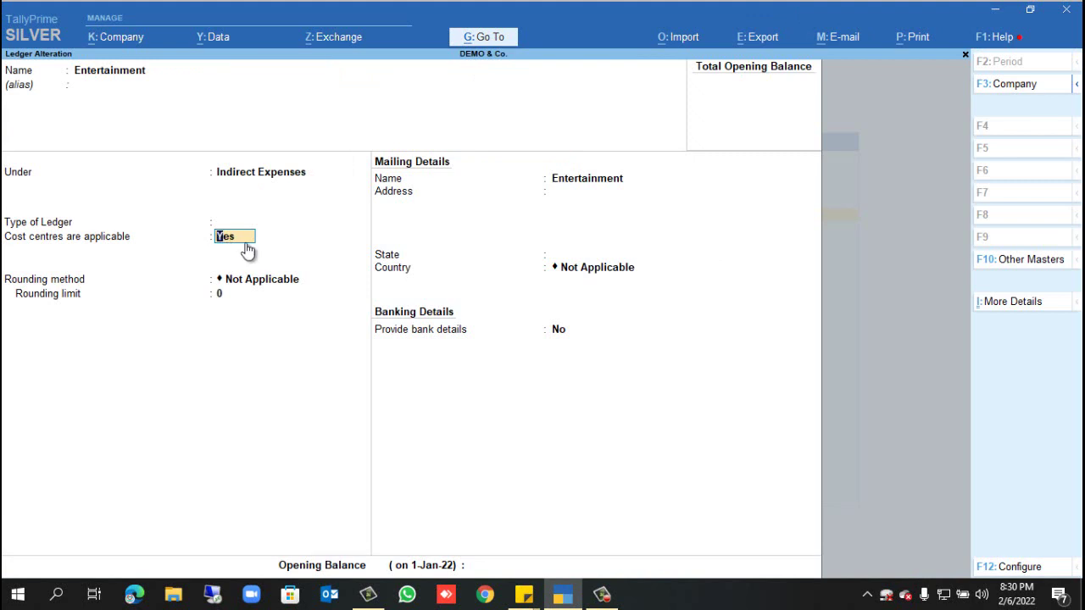
pyautogui.press('Escape')
pyautogui.press('Escape')
pyautogui.press('y')
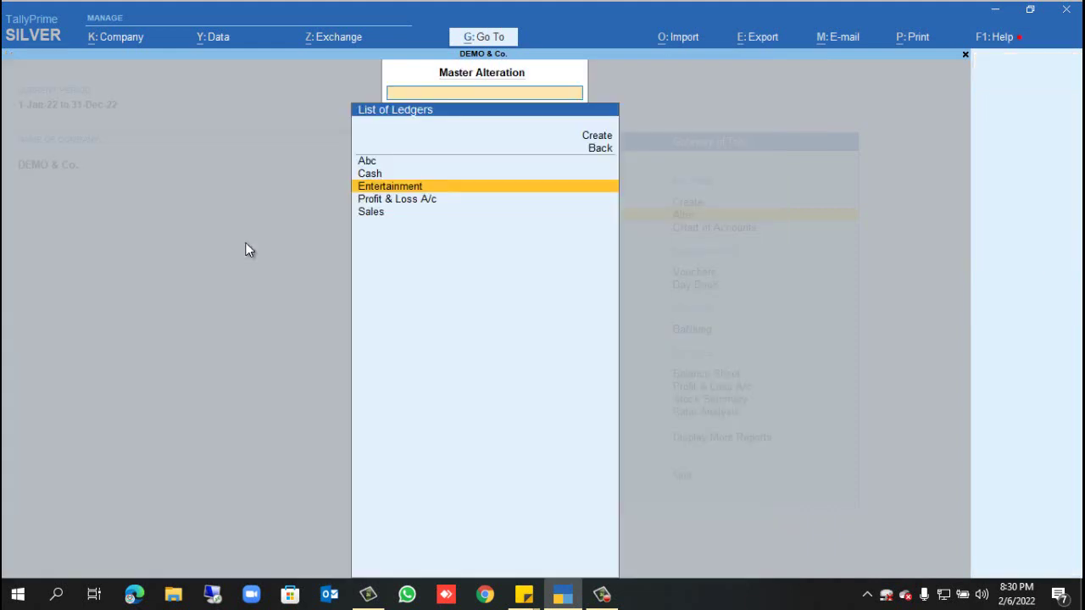
pyautogui.press('Escape')
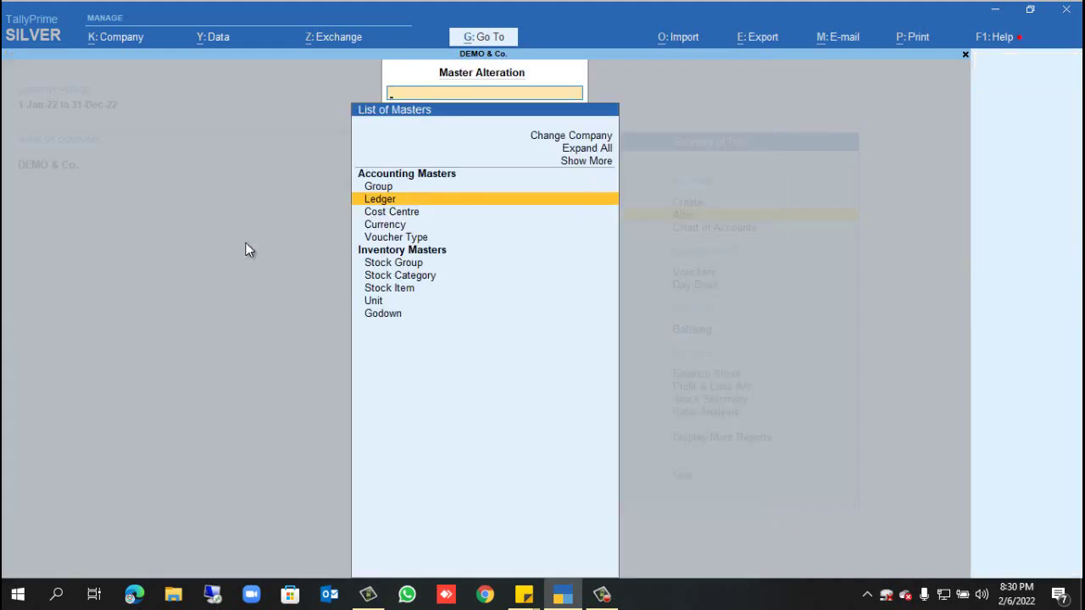
pyautogui.press('Escape')
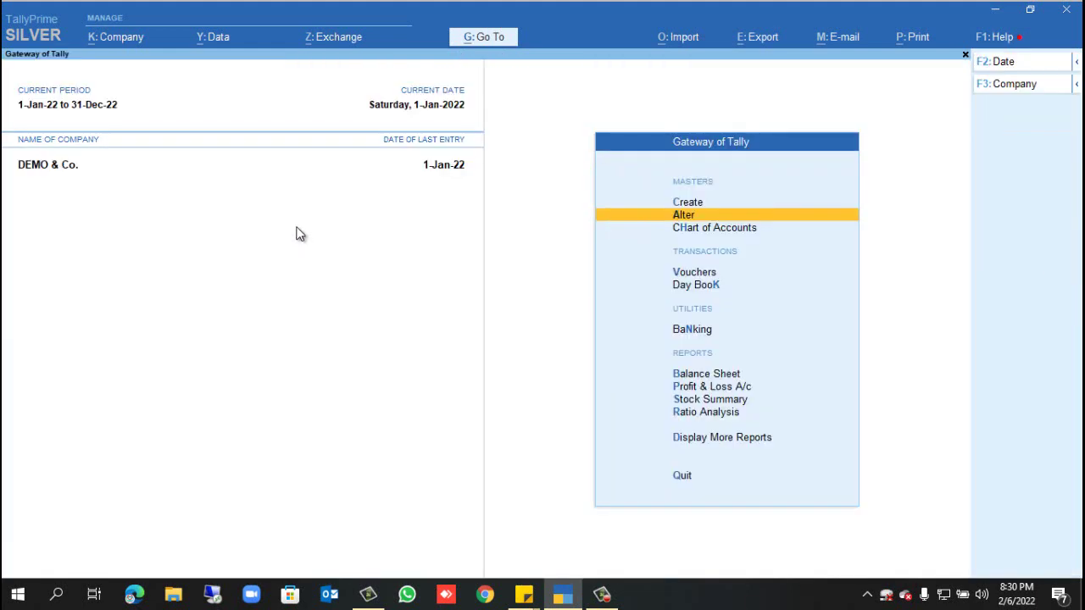
# Step: Start a new ledger named Conveyance under the Indirect Expenses group
pyautogui.click(698, 203)
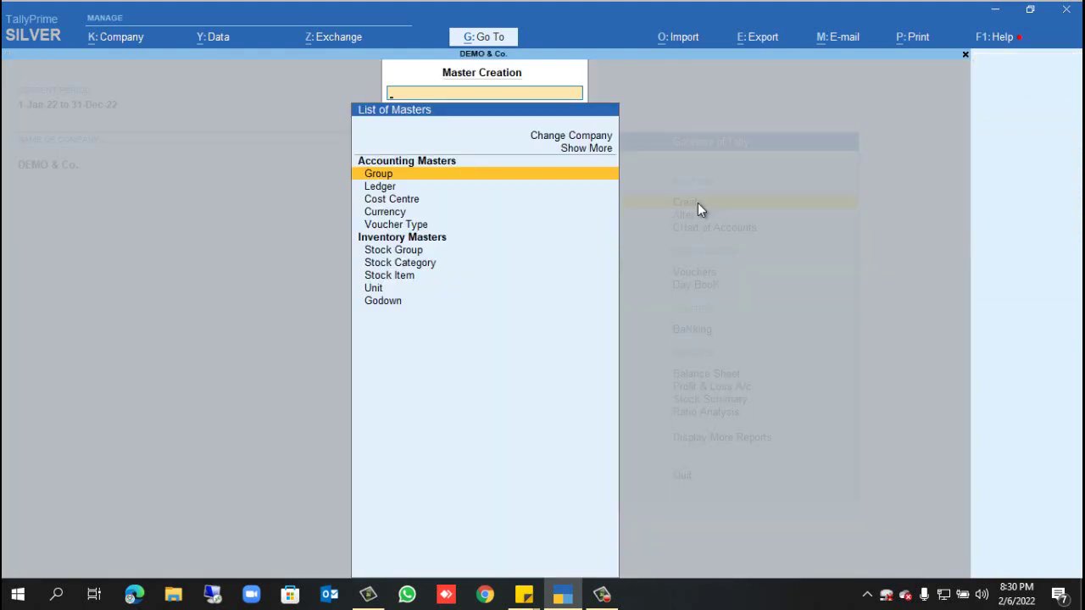
pyautogui.press('Down')
pyautogui.press('Return')
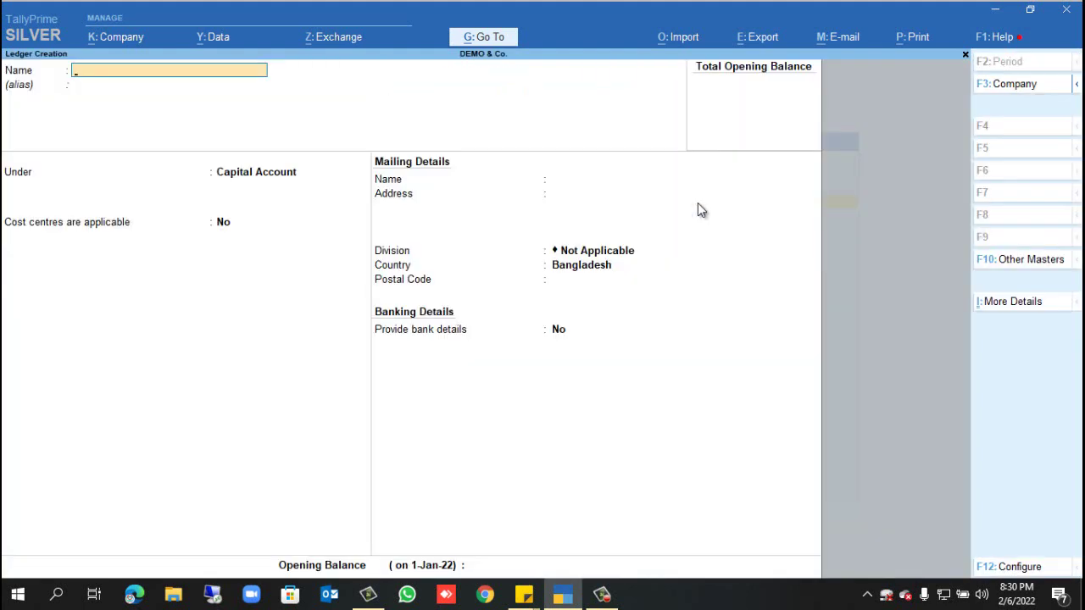
pyautogui.write('Conveyance')
pyautogui.press('Return')
pyautogui.press('Return')
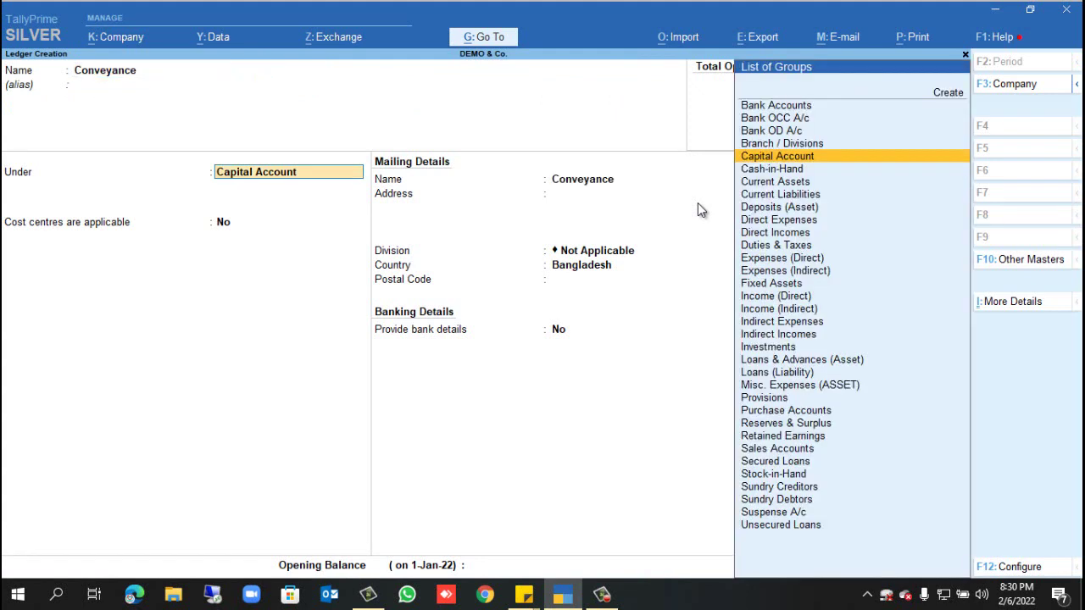
pyautogui.write('Ind')
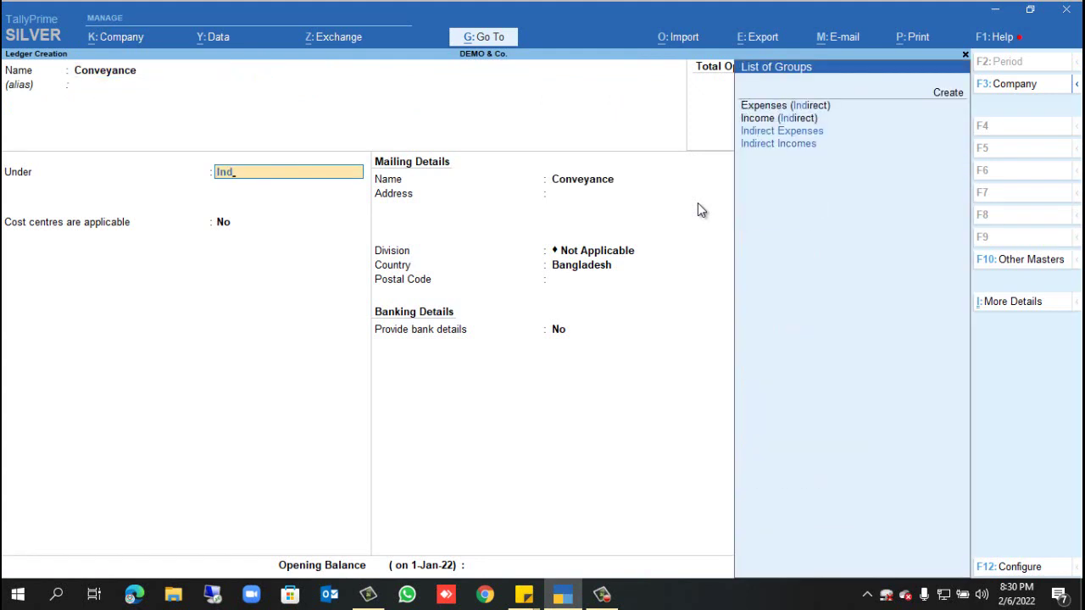
pyautogui.press('Down')
pyautogui.press('Up')
pyautogui.press('Return')
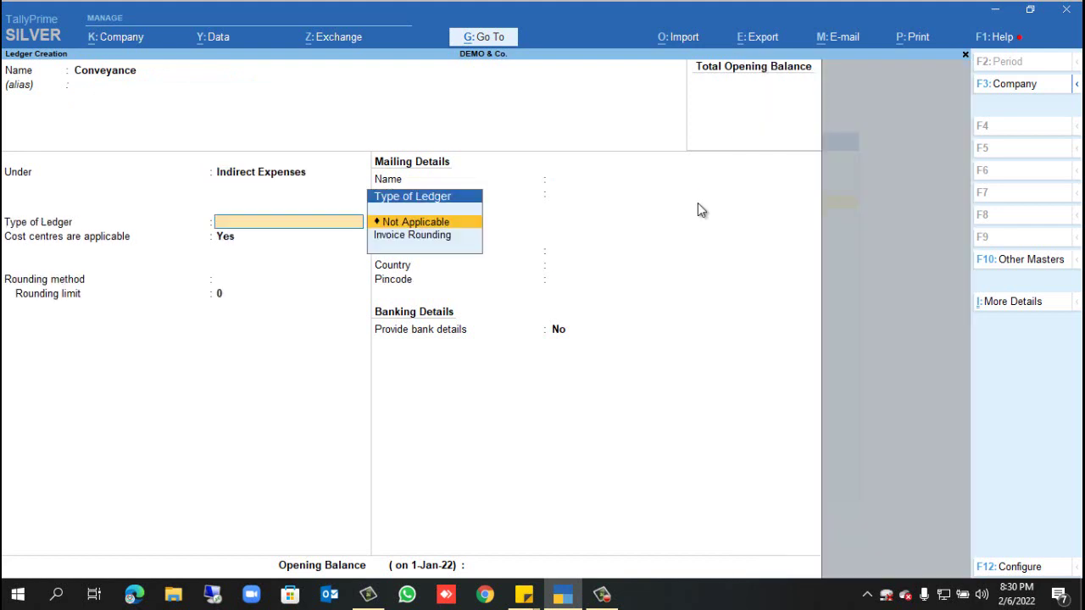
# Step: Set the Conveyance ledger's type and rounding method to Not Applicable, keep cost centres applicable, and save the ledger
pyautogui.press('Return')
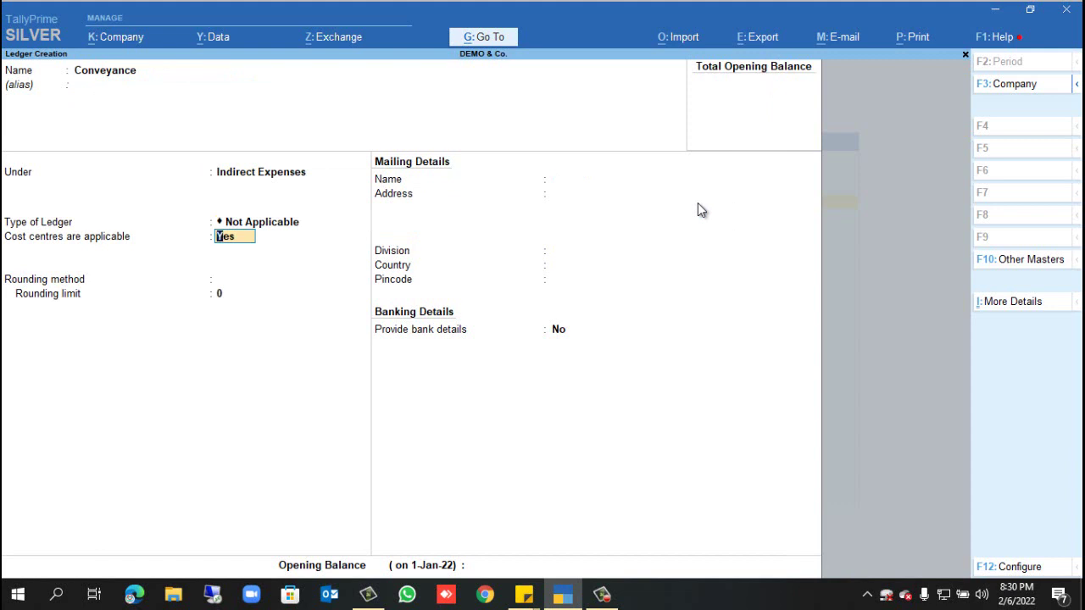
pyautogui.press('Return')
pyautogui.press('Return')
pyautogui.press('Return')
pyautogui.press('Return')
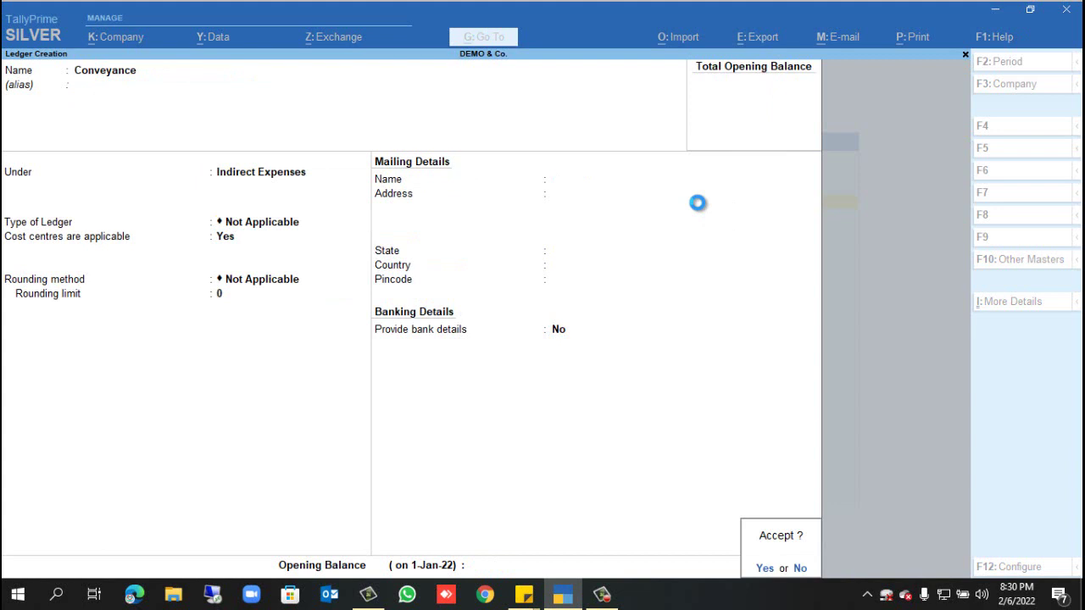
pyautogui.press('Return')
# Step: Start a new ledger named Office Rent under Indirect Expenses, with its type of ledger set to Not Applicable
pyautogui.write('Off')
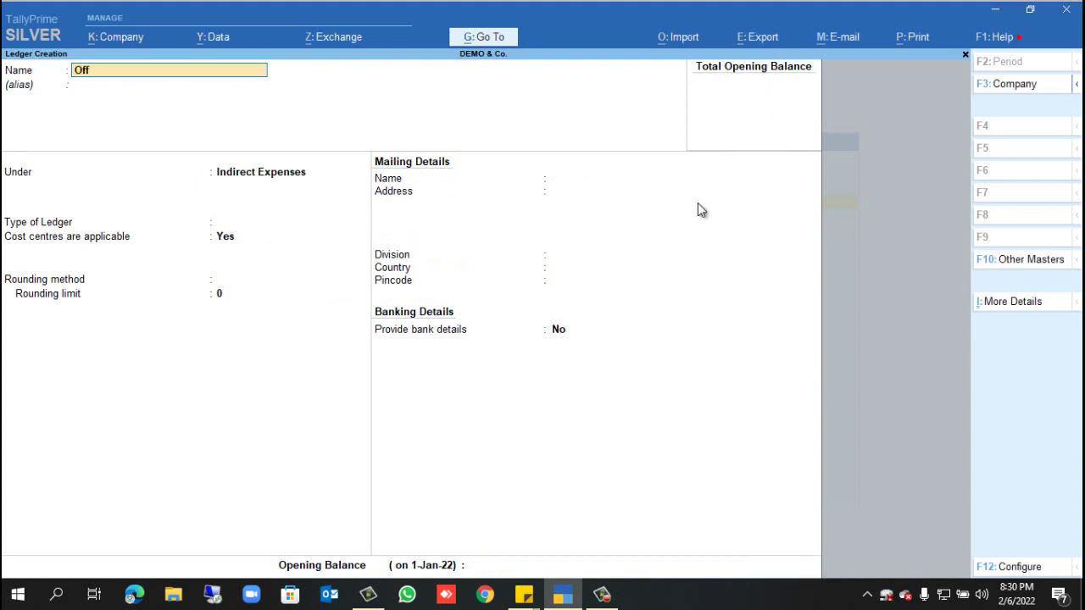
pyautogui.write('ice Rent')
pyautogui.press('Return')
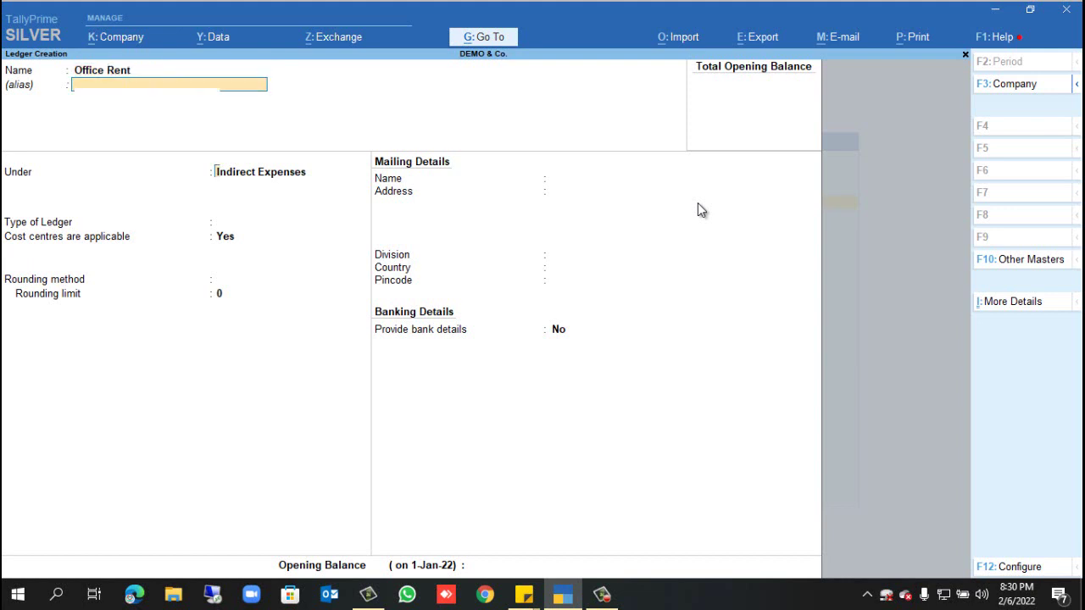
pyautogui.press('Return')
pyautogui.press('Return')
pyautogui.press('Return')
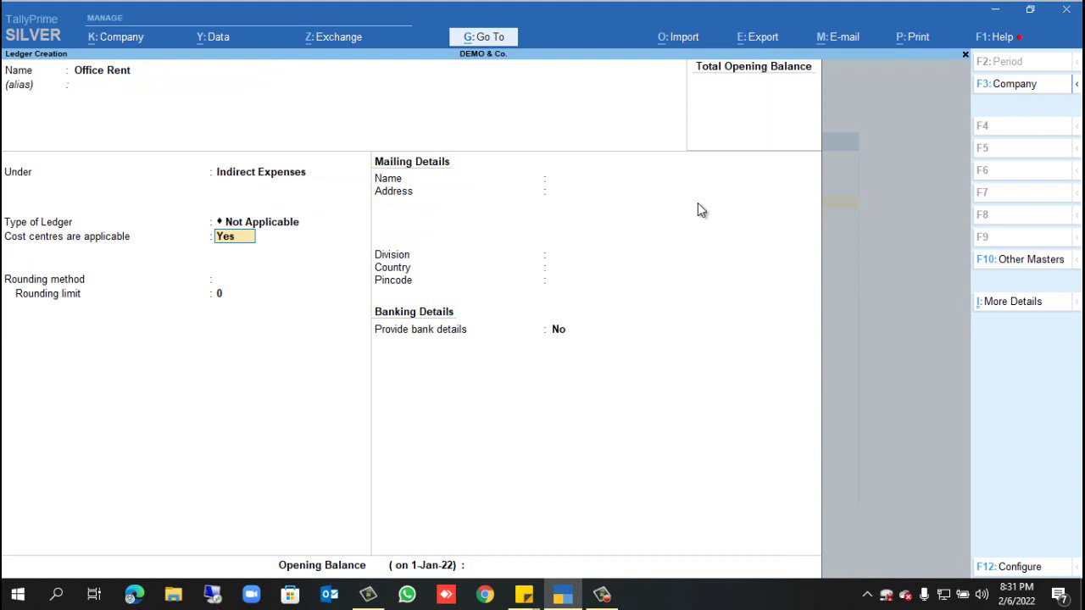
# Step: Keep cost centres applicable and rounding Not Applicable for the Office Rent ledger, save it, and return to the Gateway of Tally
pyautogui.press('Return')
pyautogui.press('Return')
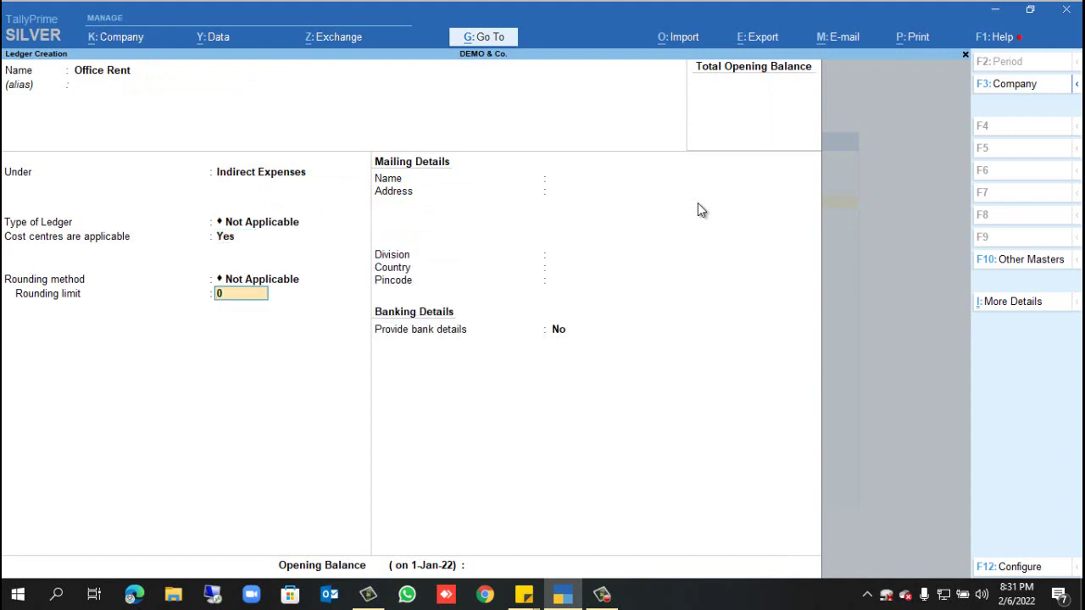
pyautogui.press('Return')
pyautogui.press('Return')
pyautogui.press('Return')
pyautogui.press('Return')
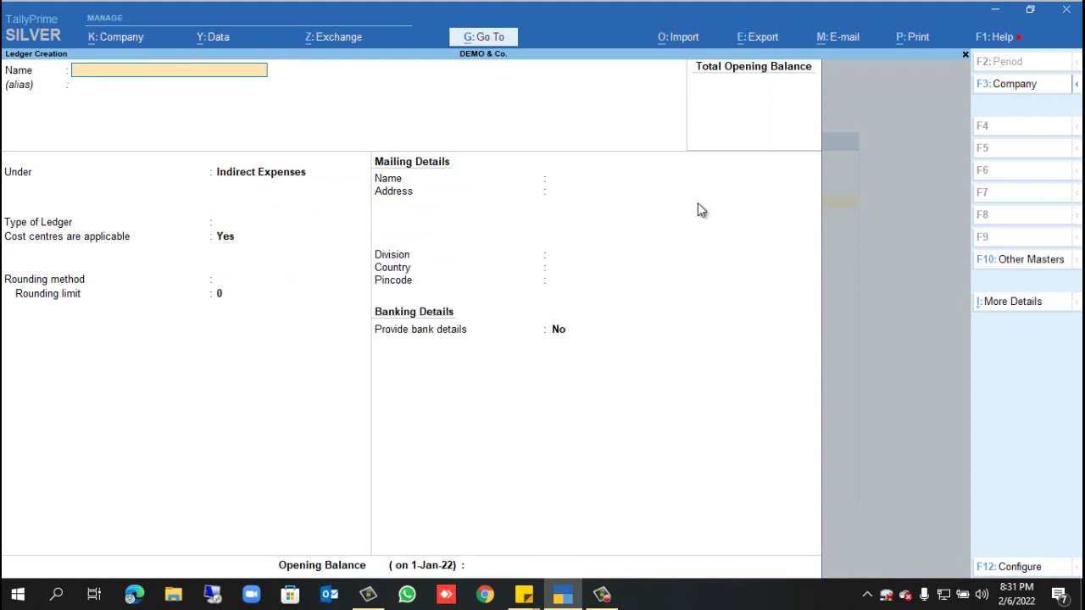
pyautogui.press('Escape')
pyautogui.press('Return')
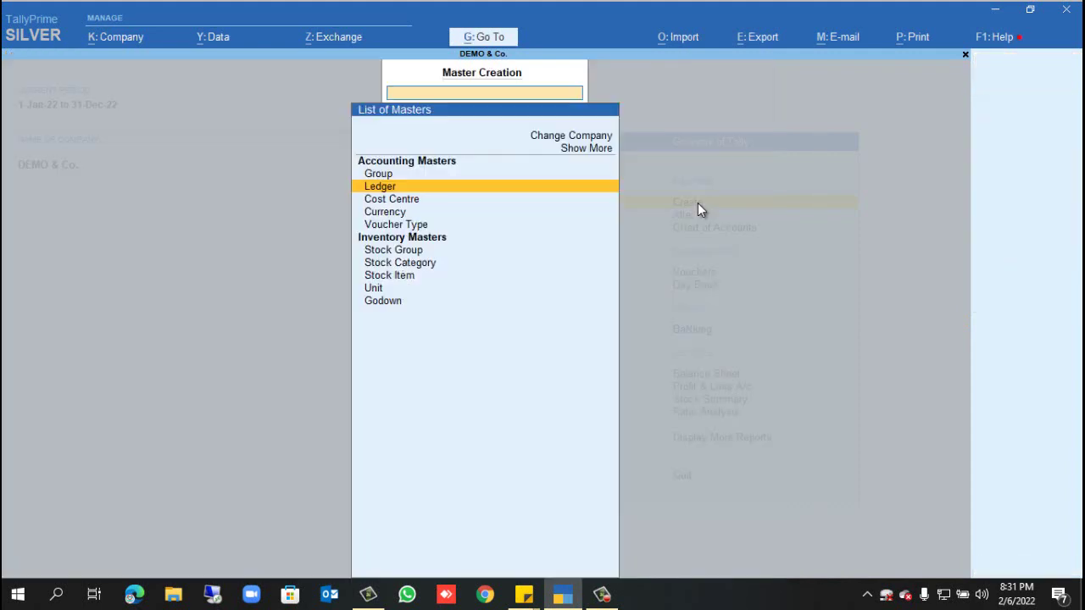
pyautogui.press('Escape')
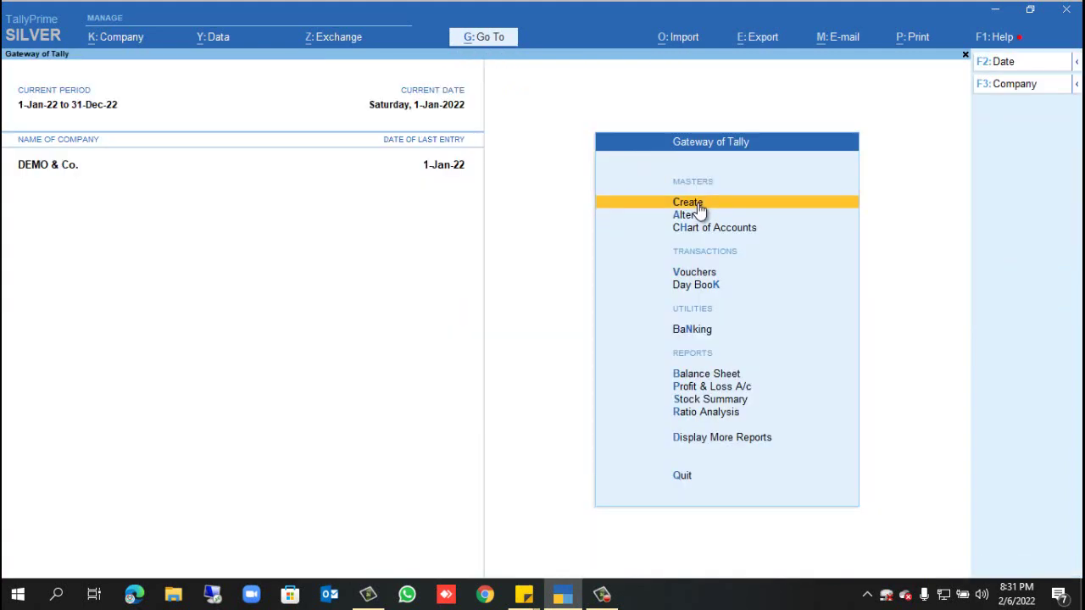
pyautogui.click(787, 275)
pyautogui.press('Escape')
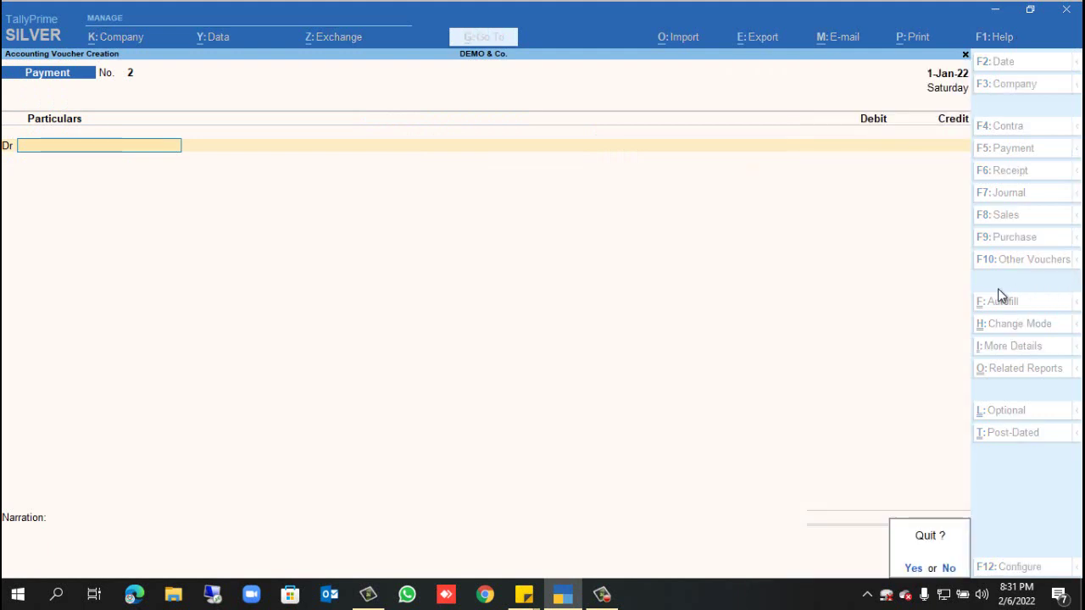
pyautogui.press('y')
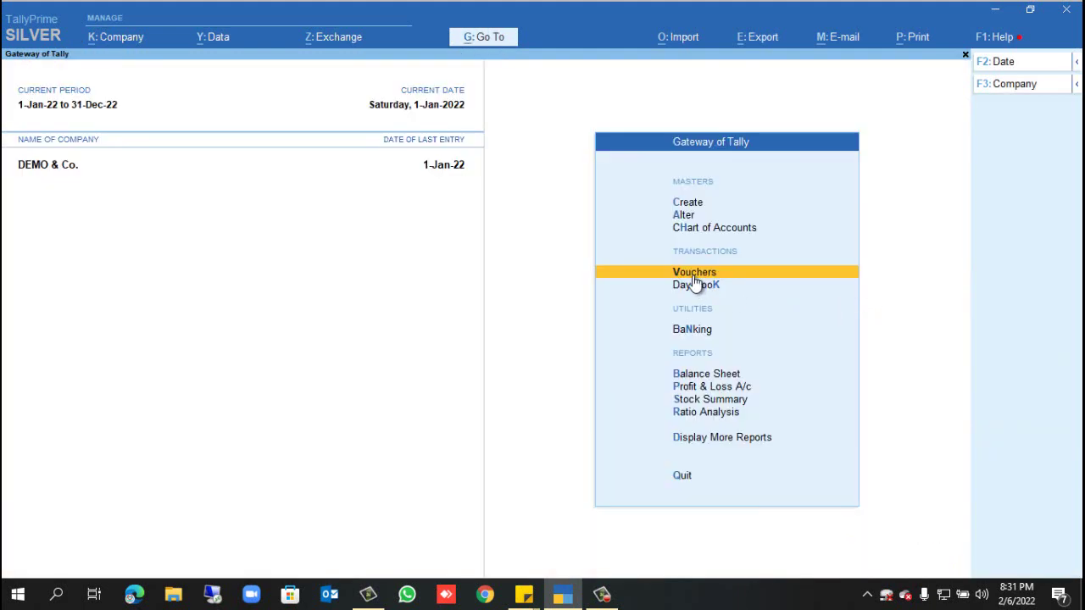
# Step: Start a payment voucher that debits the Entertainment ledger with 2,000
pyautogui.click(733, 273)
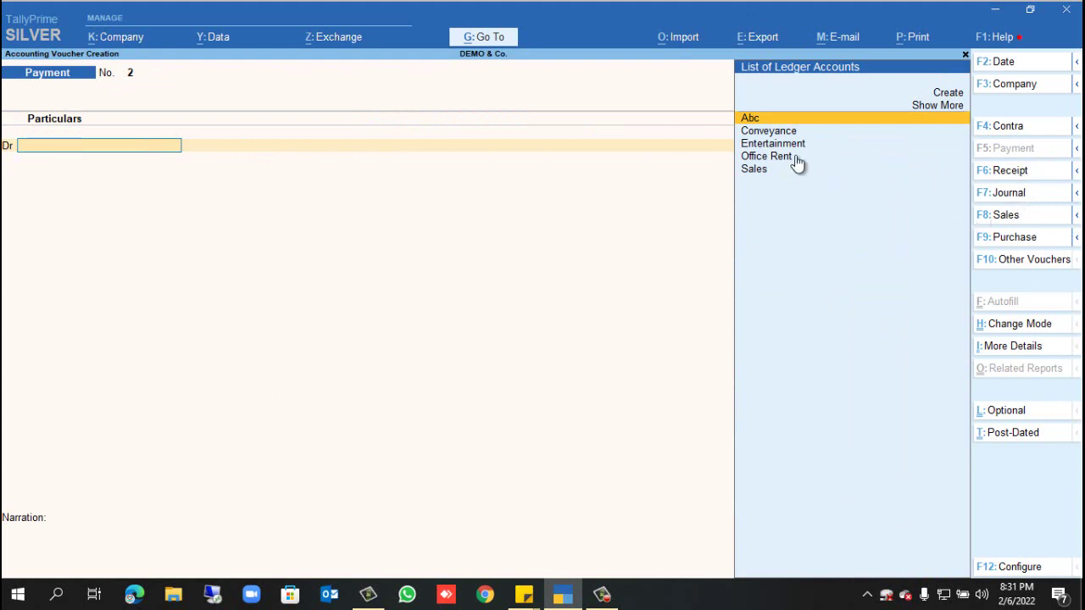
pyautogui.press('Return')
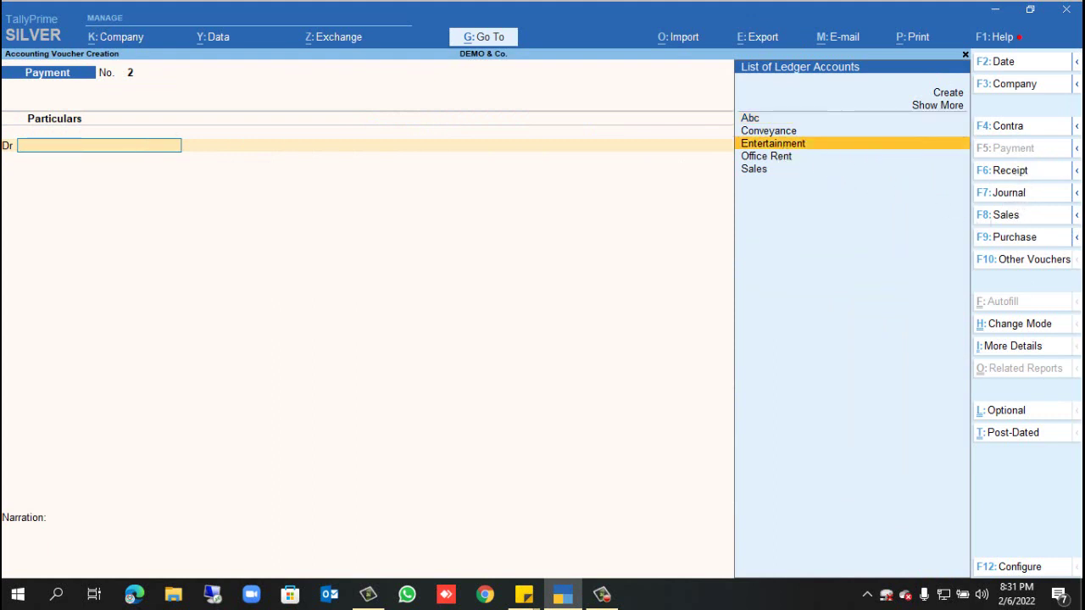
pyautogui.write('2000')
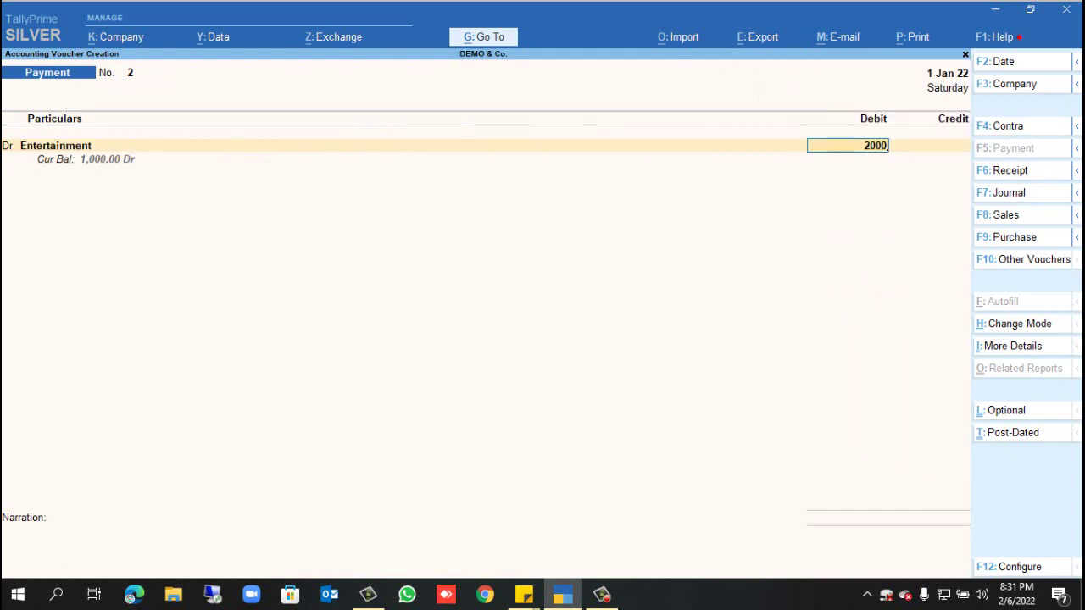
pyautogui.press('Return')
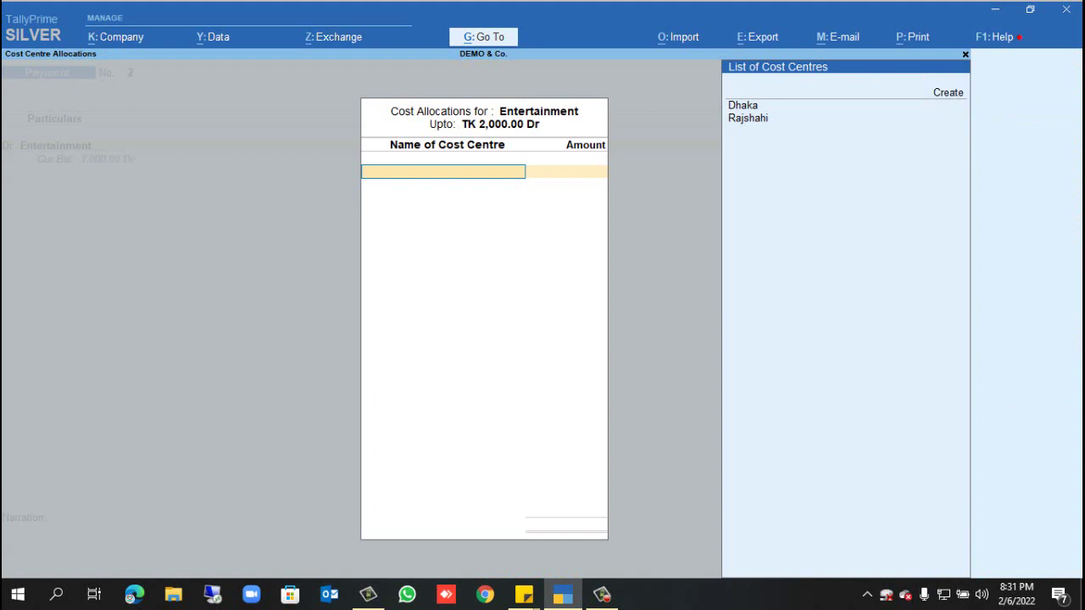
# Step: Allocate the Entertainment amount as 1,200 to the Dhaka cost centre and 800 to Rajshahi
pyautogui.press('Down')
pyautogui.press('Down')
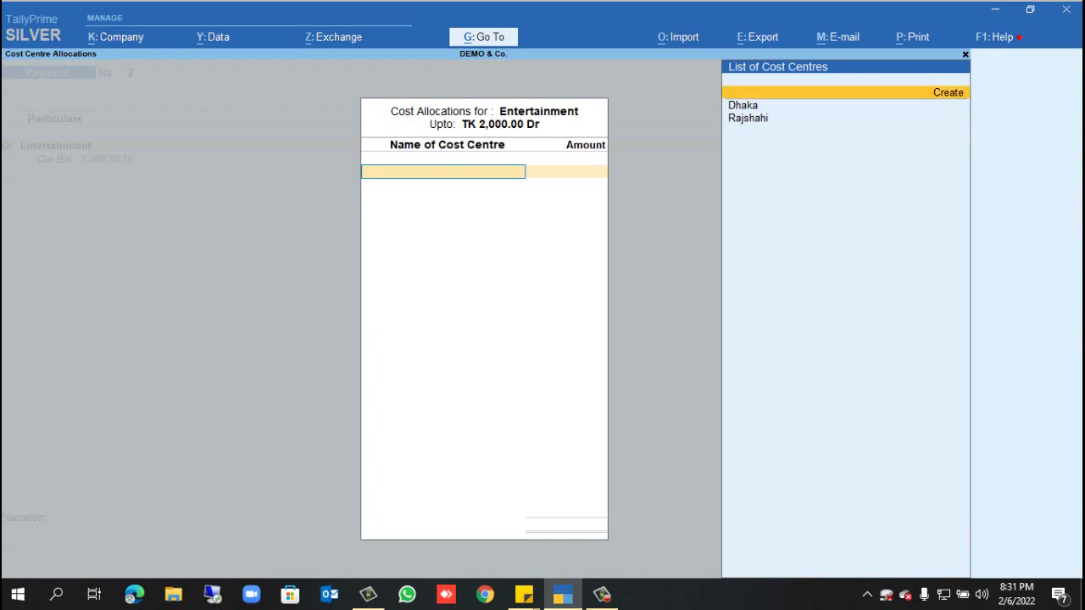
pyautogui.press('Return')
pyautogui.write('1200')
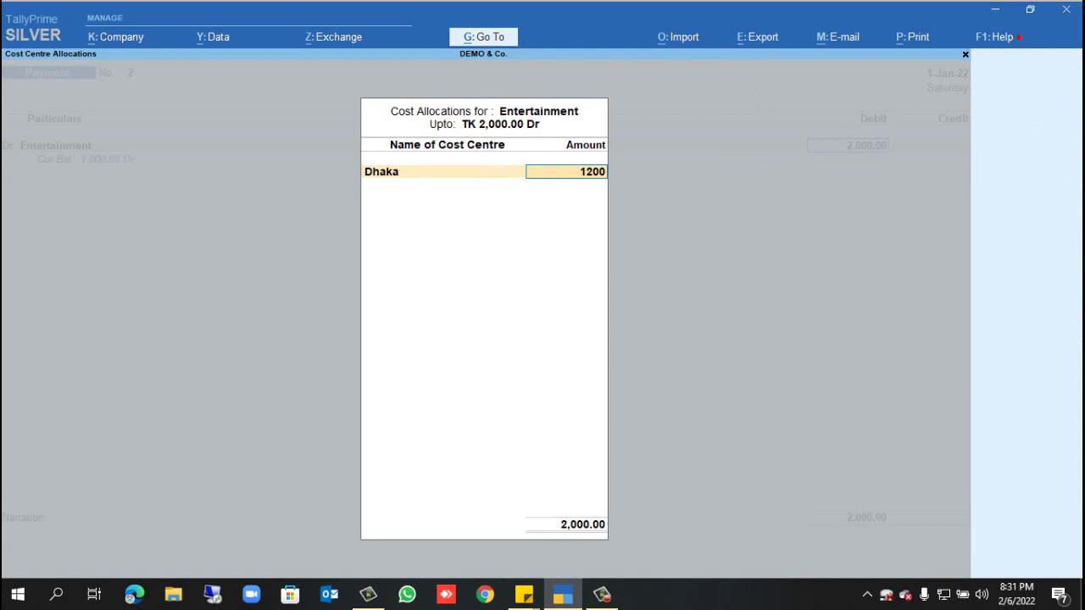
pyautogui.press('Return')
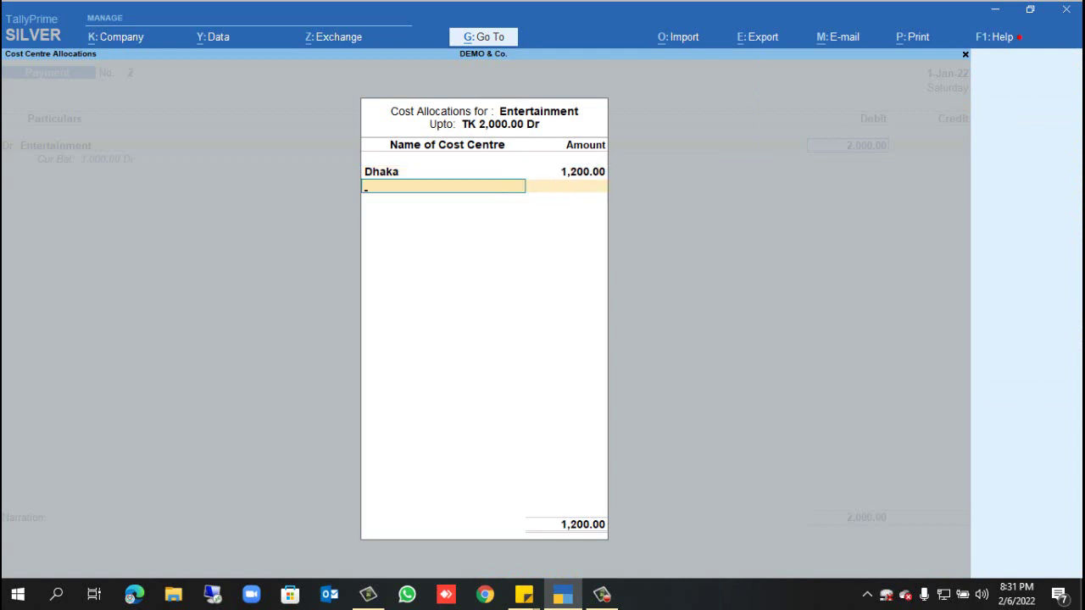
pyautogui.write('R')
pyautogui.press('Return')
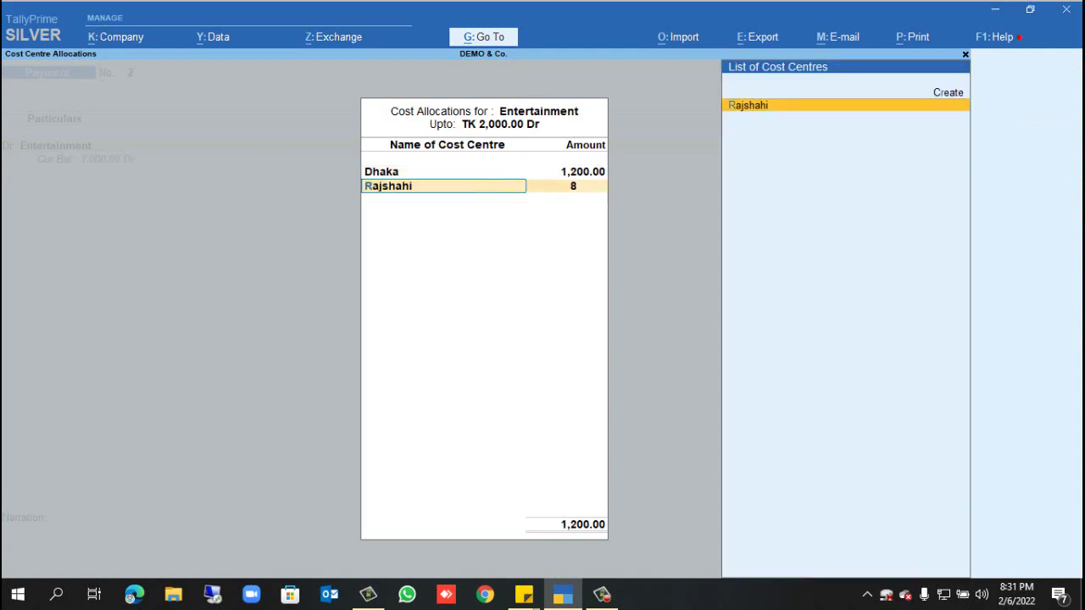
pyautogui.press('Return')
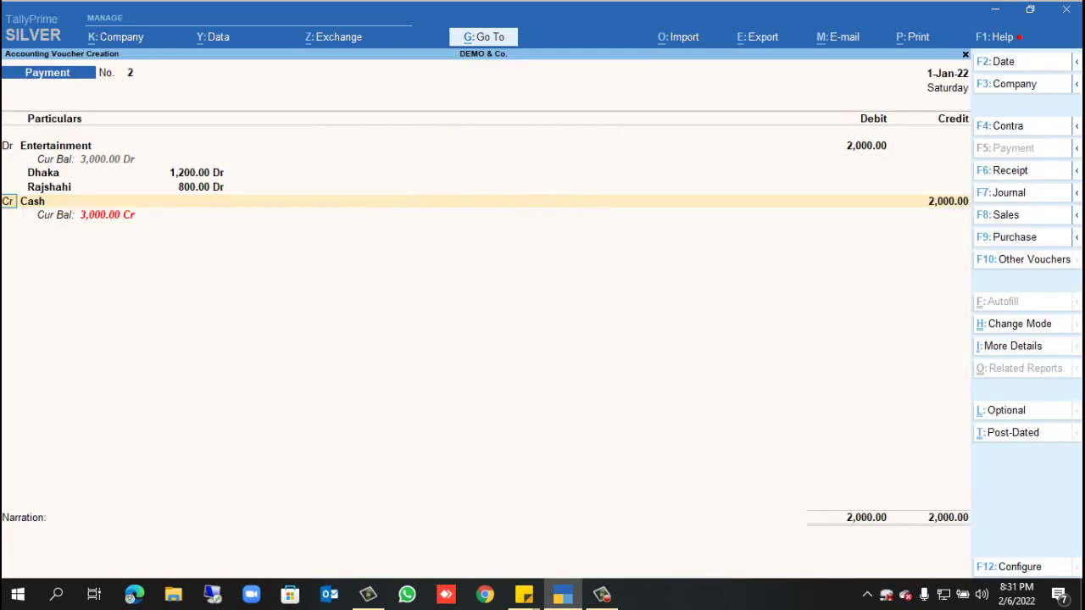
# Step: Credit Cash with 2,000 in the Entertainment payment voucher, leave the narration empty, and save the voucher
pyautogui.press('Return')
pyautogui.press('Return')
pyautogui.press('Return')
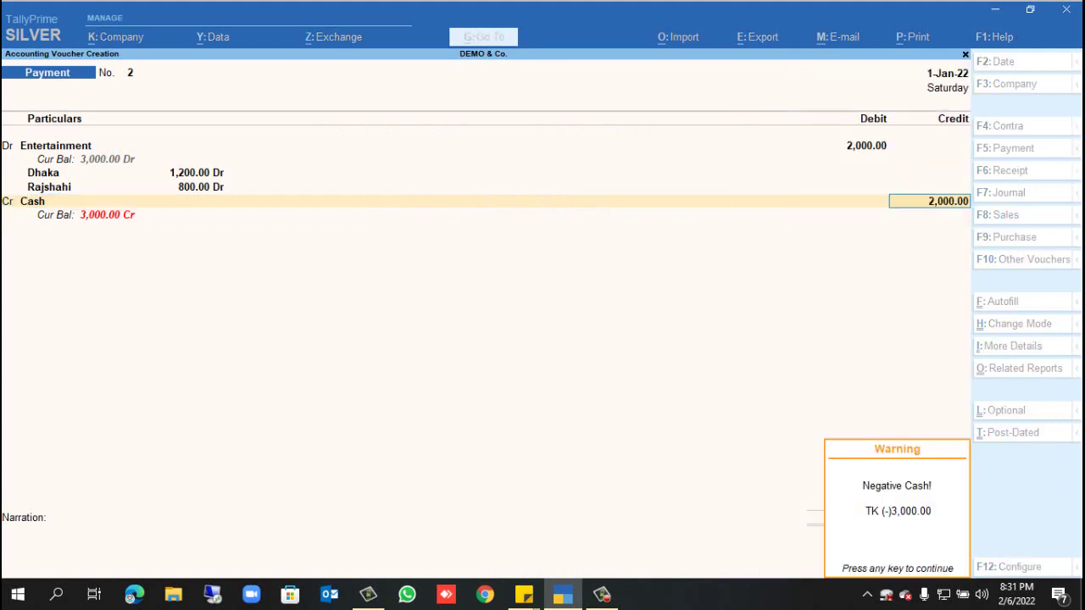
pyautogui.press('Return')
pyautogui.press('Return')
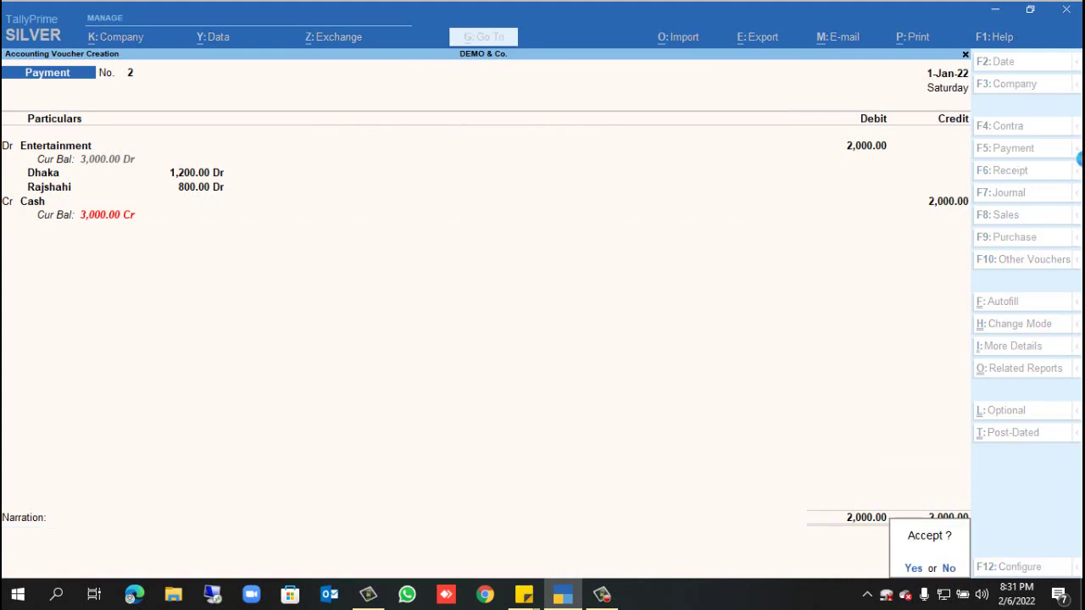
pyautogui.press('Return')
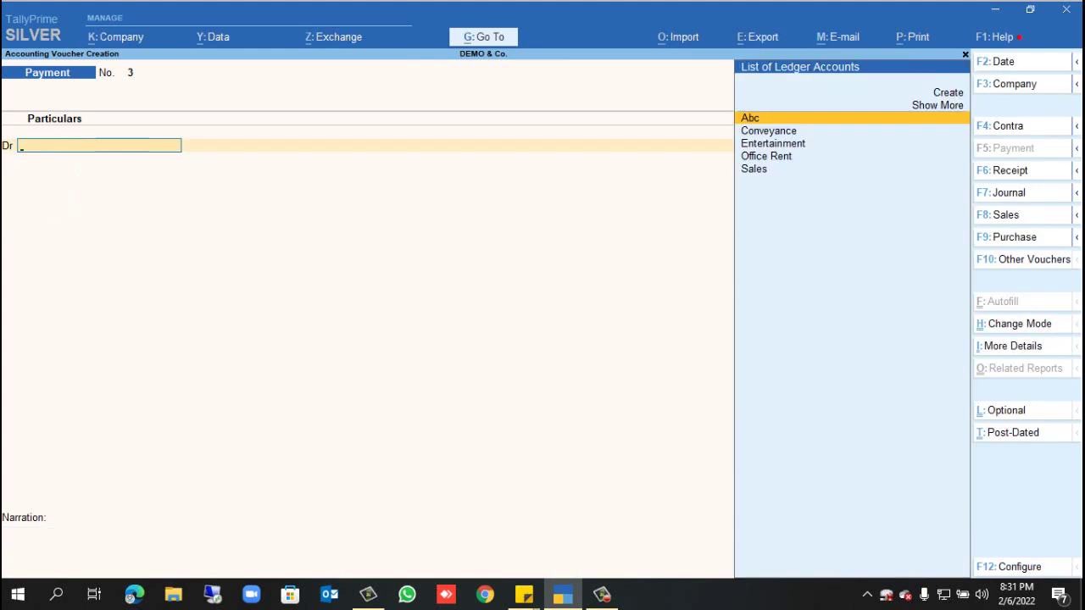
# Step: Debit the Conveyance ledger with 5,000 in the new payment voucher
pyautogui.press('Down')
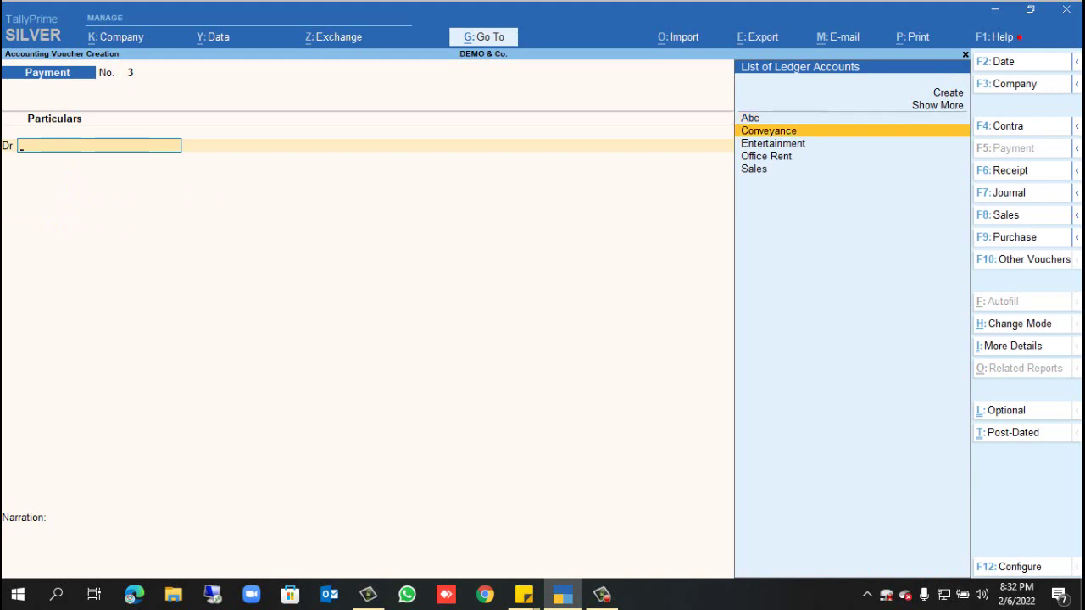
pyautogui.press('Return')
pyautogui.write('5000')
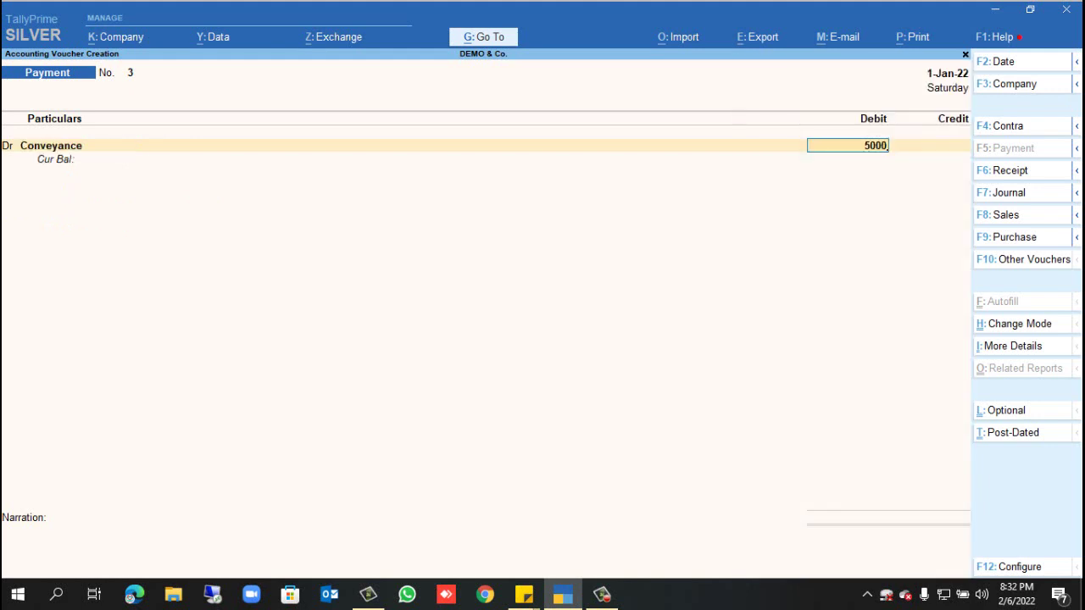
pyautogui.press('Return')
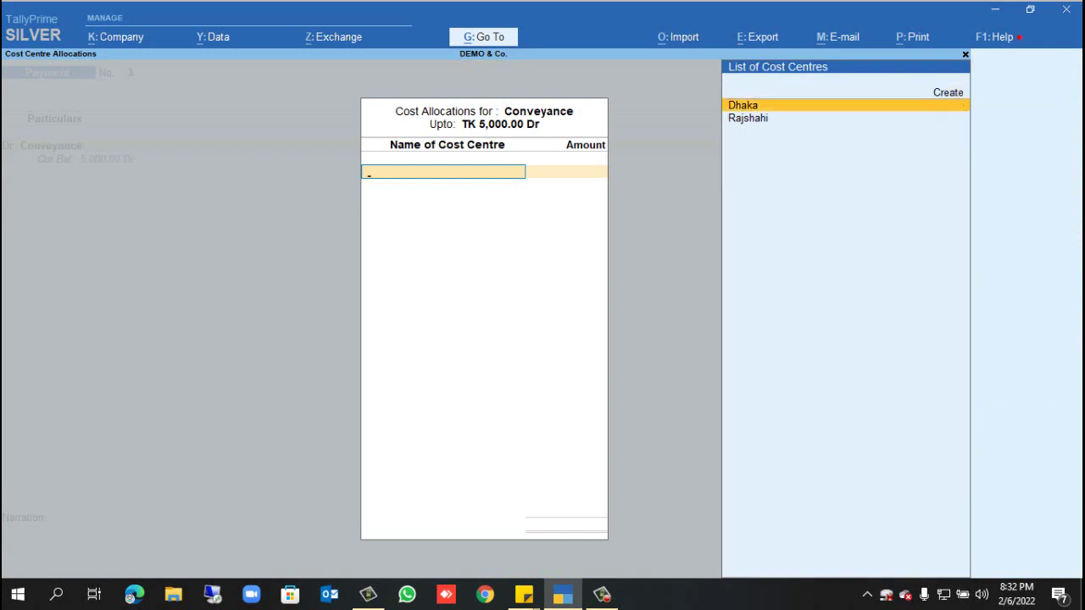
# Step: Allocate the Conveyance amount as 3,000 to the Dhaka cost centre and 2,000 to Rajshahi
pyautogui.press('Return')
pyautogui.write('30')
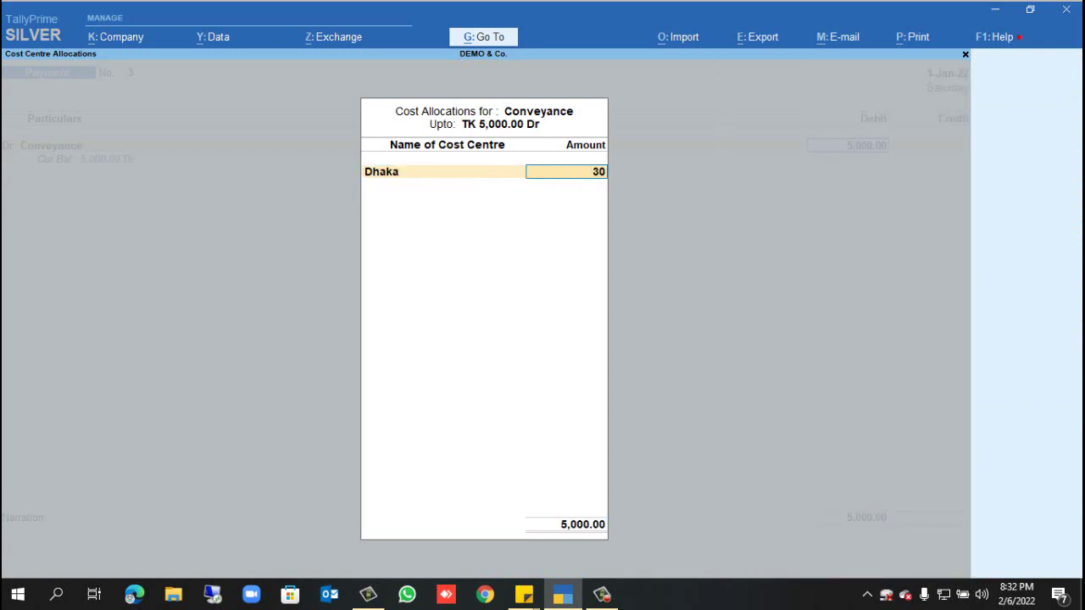
pyautogui.write('00')
pyautogui.press('Return')
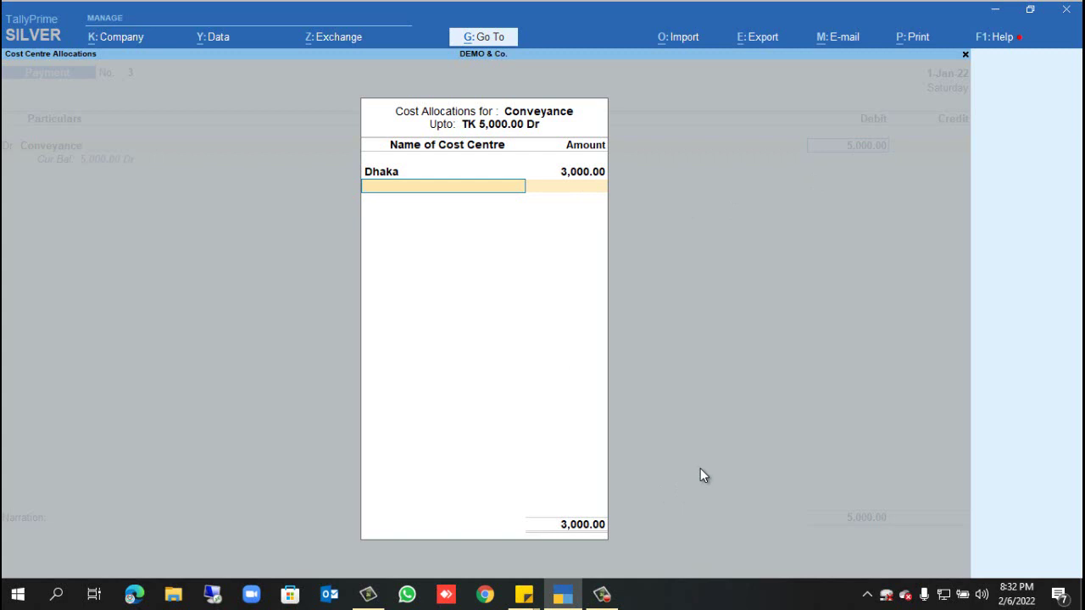
pyautogui.write('D')
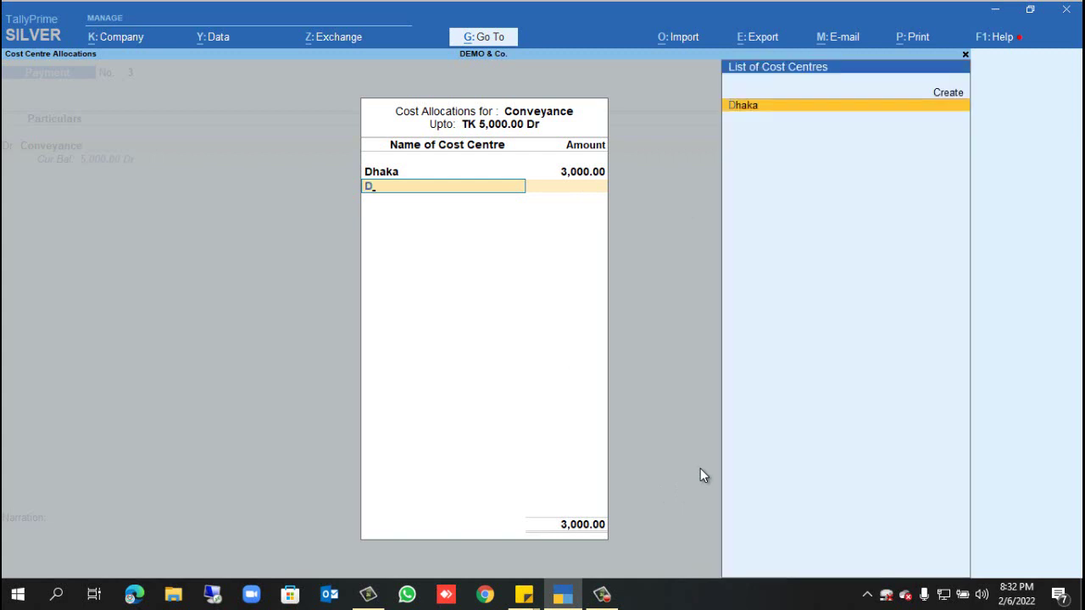
pyautogui.press('Return')
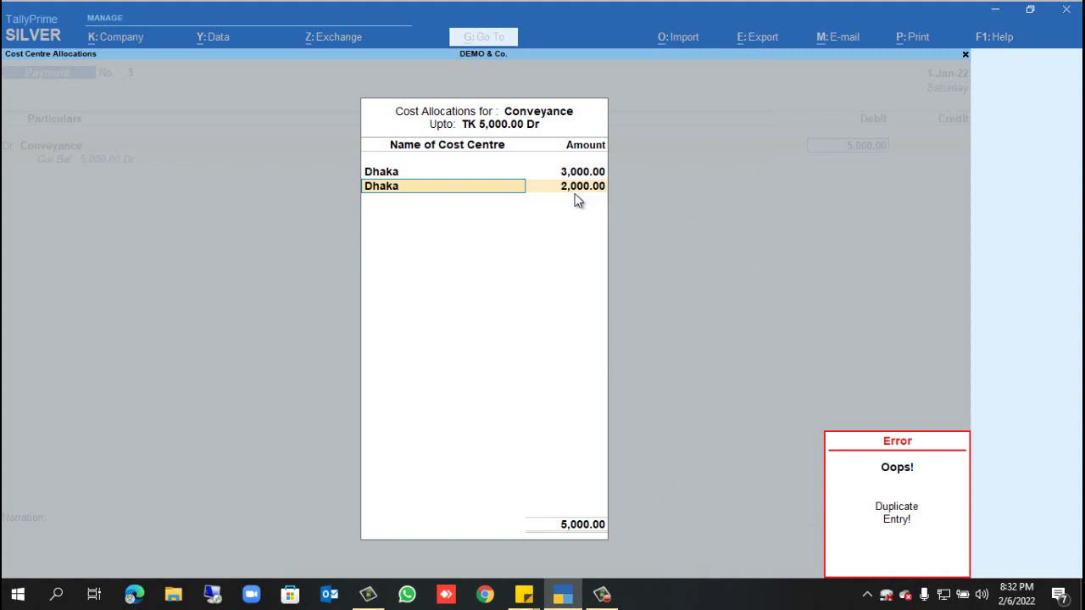
pyautogui.write('Ra')
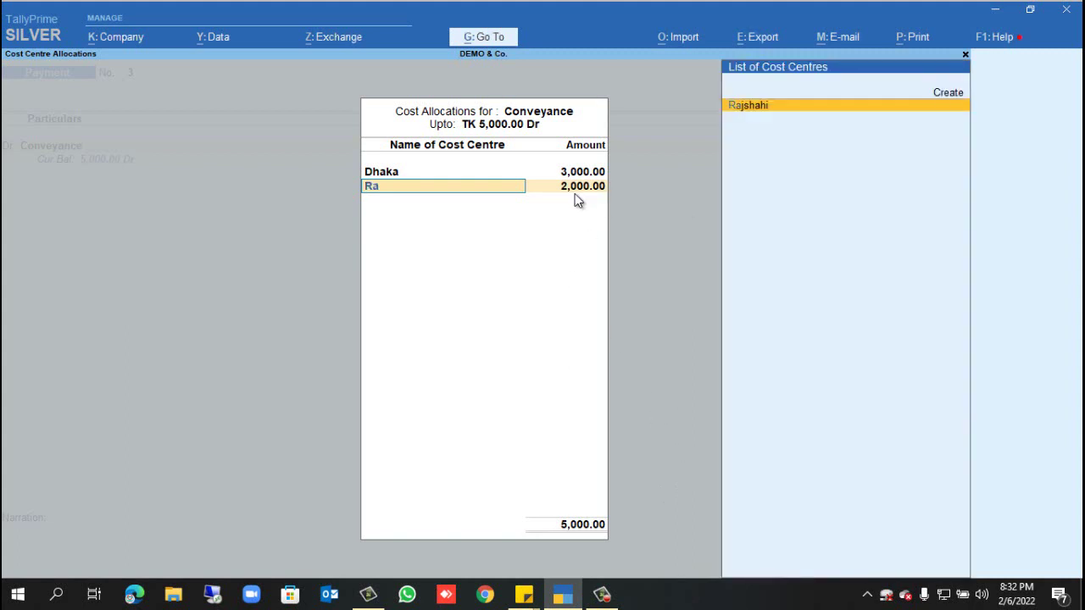
pyautogui.press('Return')
pyautogui.press('Return')
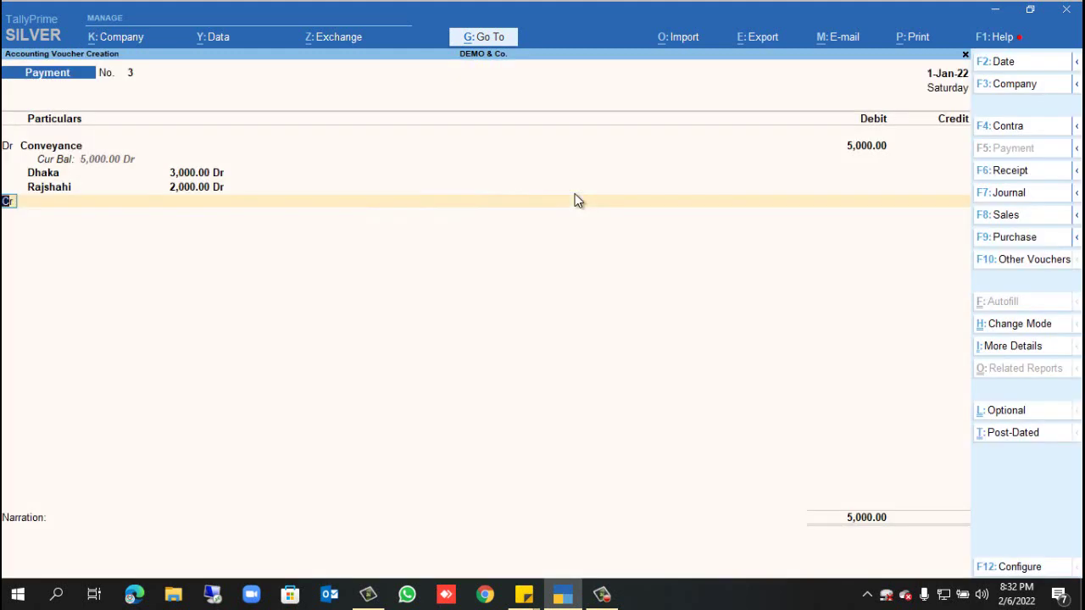
# Step: Credit Cash with 5,000 in the Conveyance payment voucher and save the voucher
pyautogui.press('Return')
pyautogui.write('Cas')
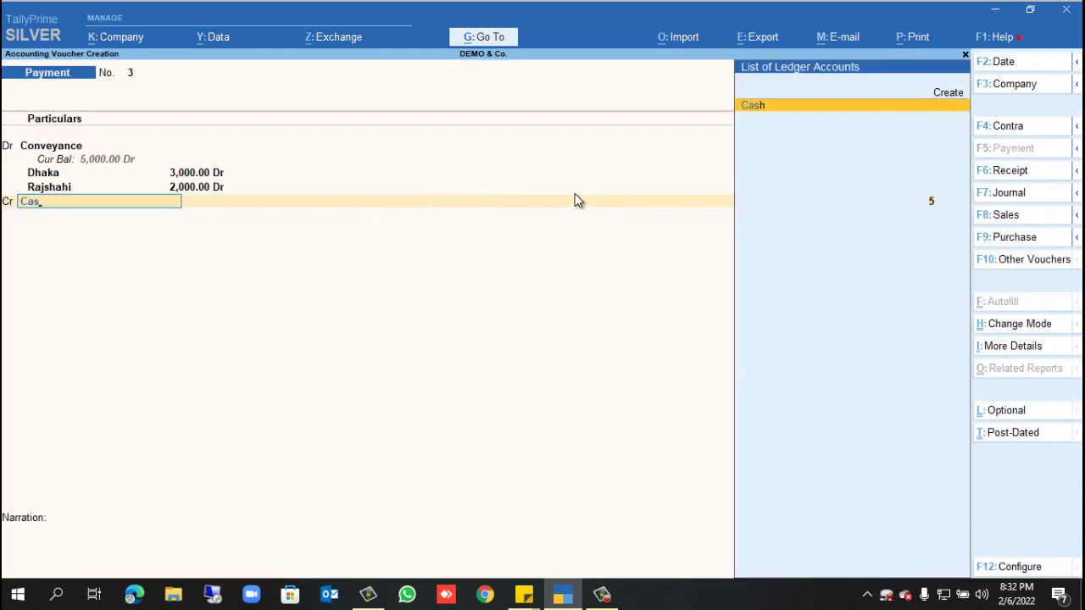
pyautogui.press('Return')
pyautogui.press('Return')
pyautogui.press('Return')
pyautogui.press('Return')
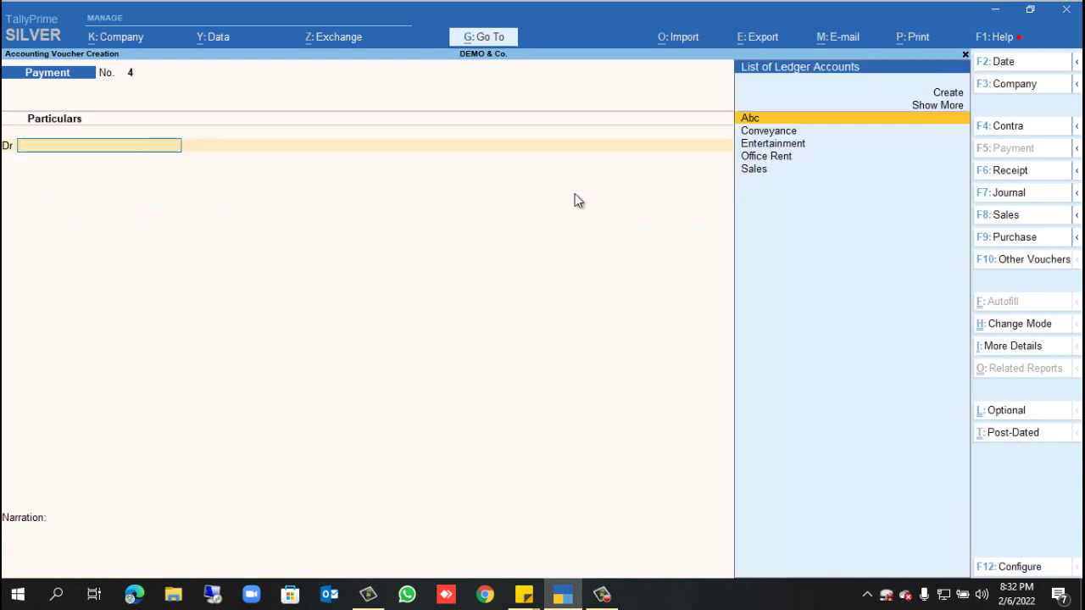
# Step: Debit the Office Rent ledger with 10,000 in the new payment voucher
pyautogui.press('Down')
pyautogui.press('Down')
pyautogui.press('Down')
pyautogui.press('Return')
pyautogui.write('1')
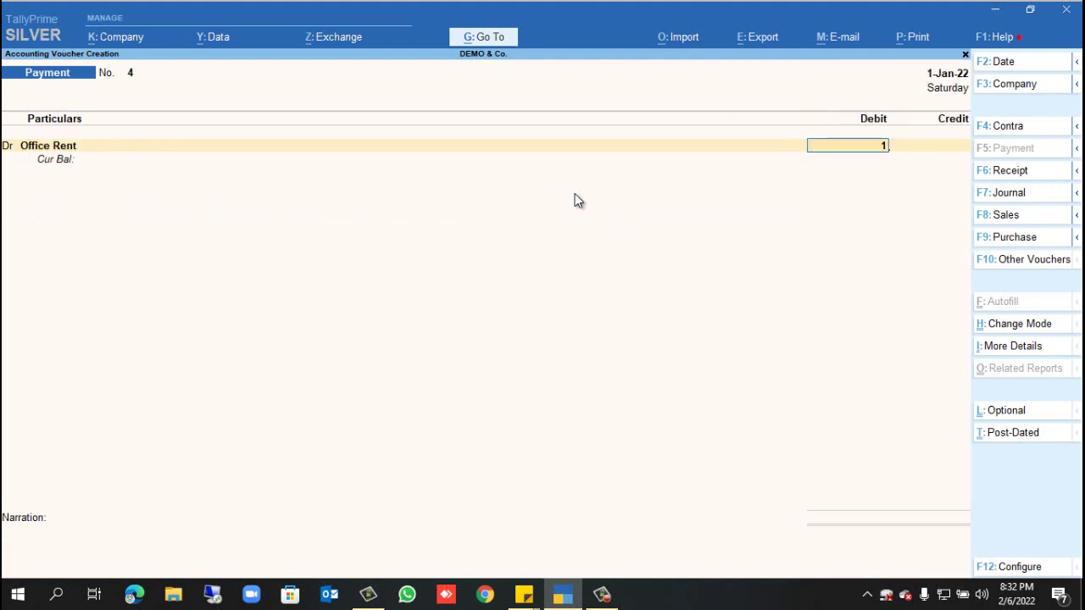
pyautogui.write('0,000')
pyautogui.press('Return')
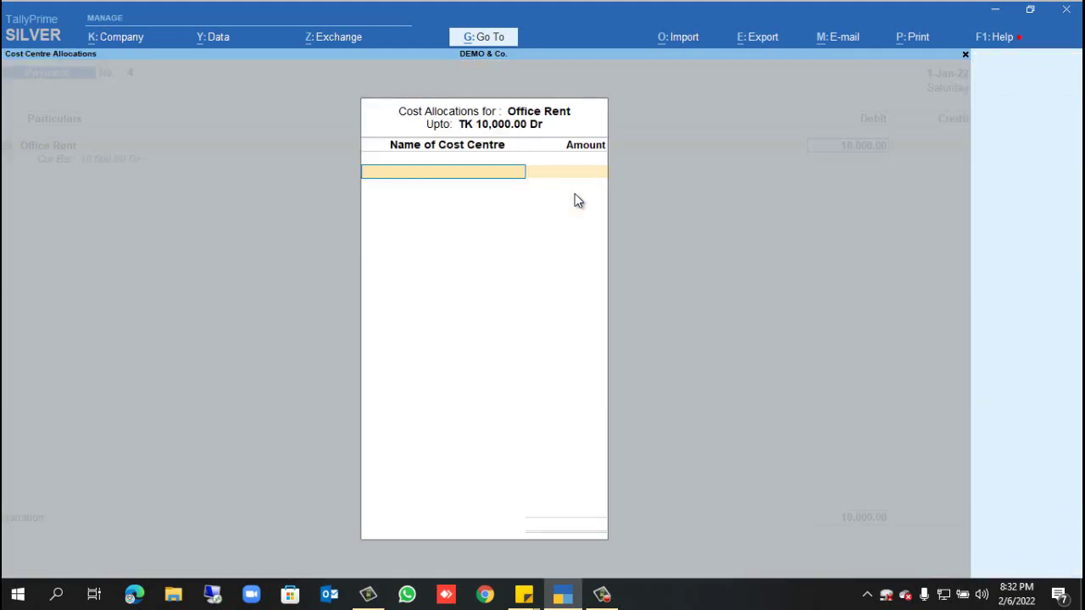
# Step: Allocate the Office Rent amount as 6,000 to the Dhaka cost centre and 4,000 to Rajshahi
pyautogui.press('Return')
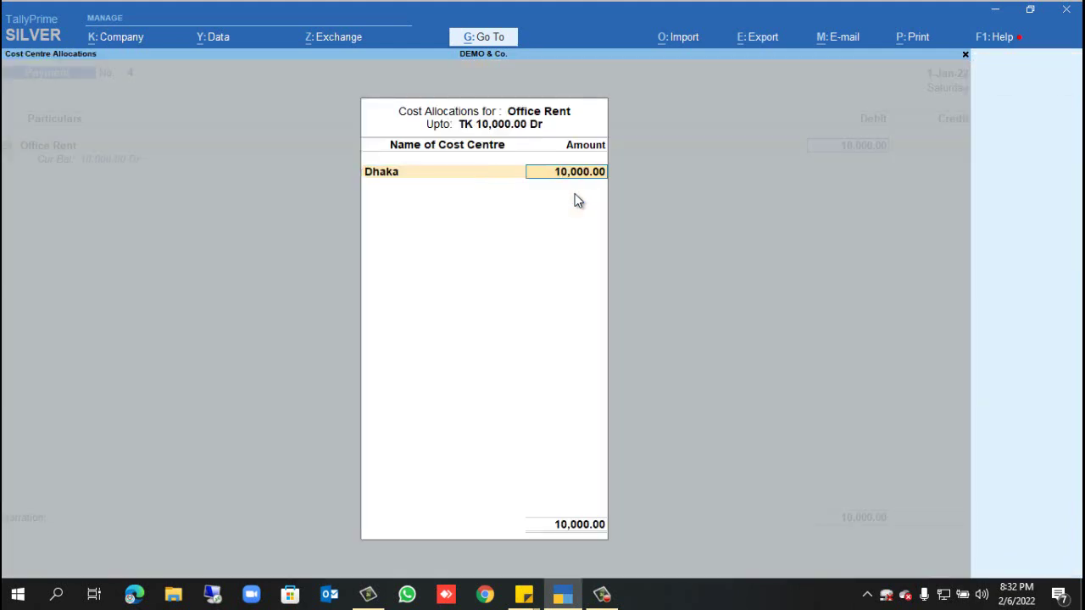
pyautogui.write('6000')
pyautogui.press('Return')
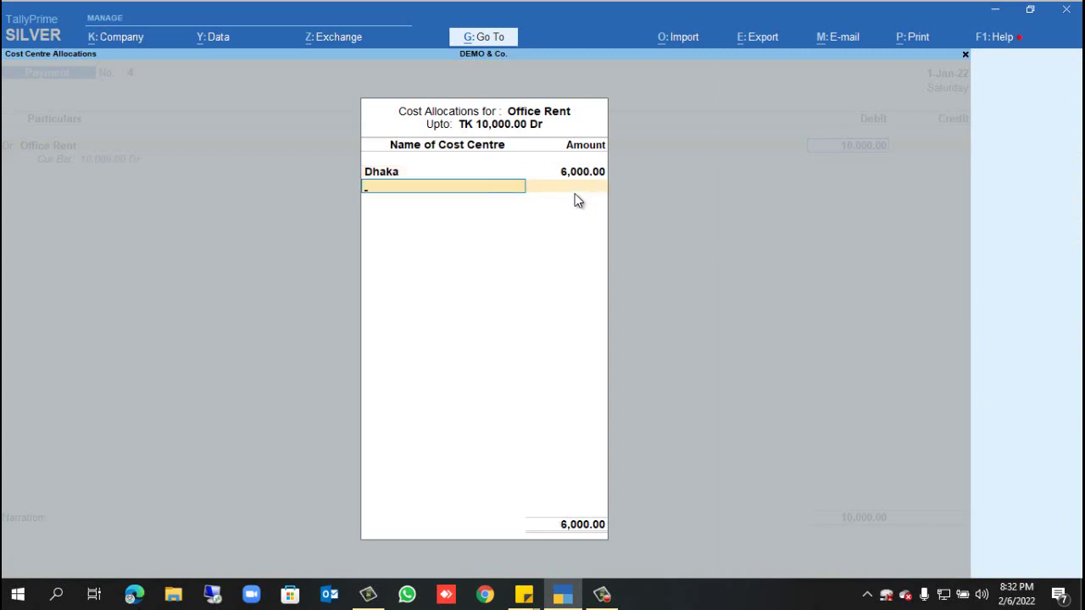
pyautogui.write('r')
pyautogui.press('Return')
pyautogui.press('Return')
pyautogui.press('Return')
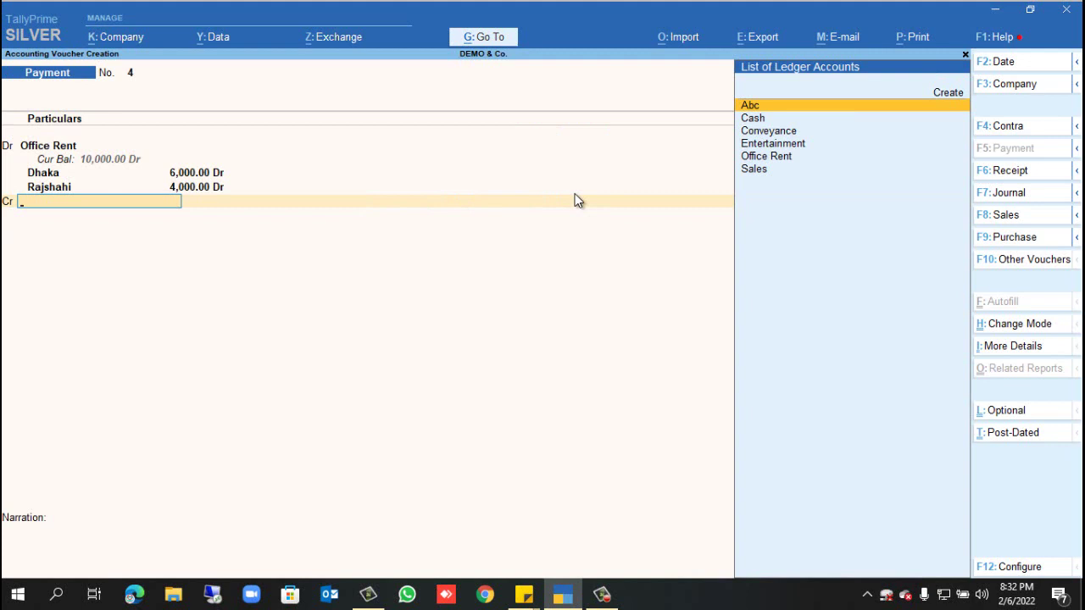
# Step: Credit Cash with 10,000 in the Office Rent payment voucher, save it, and leave voucher entry
pyautogui.write('cash')
pyautogui.press('Return')
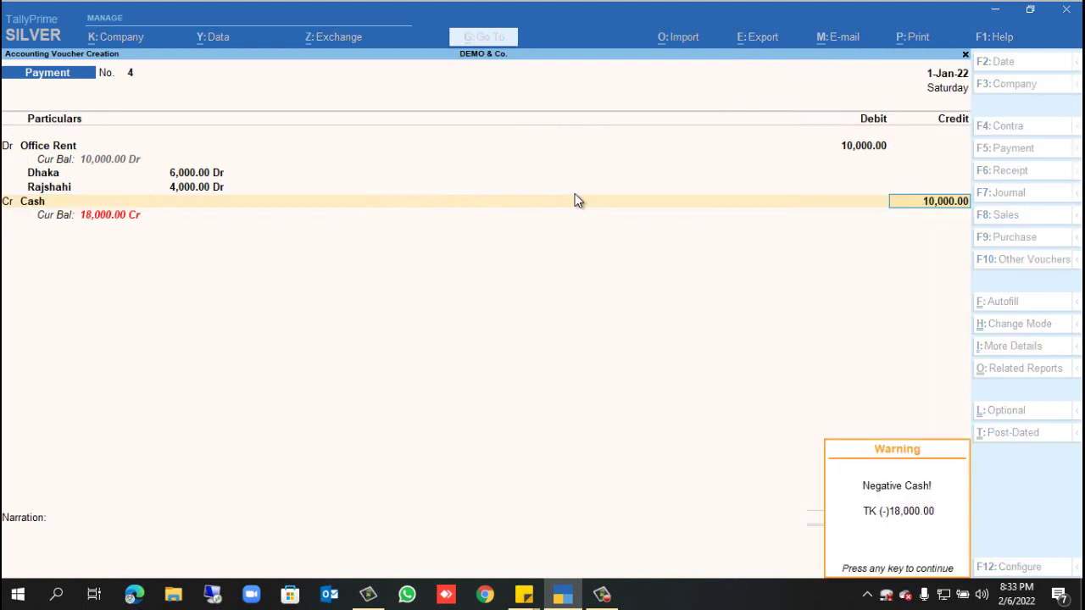
pyautogui.press('Return')
pyautogui.press('Return')
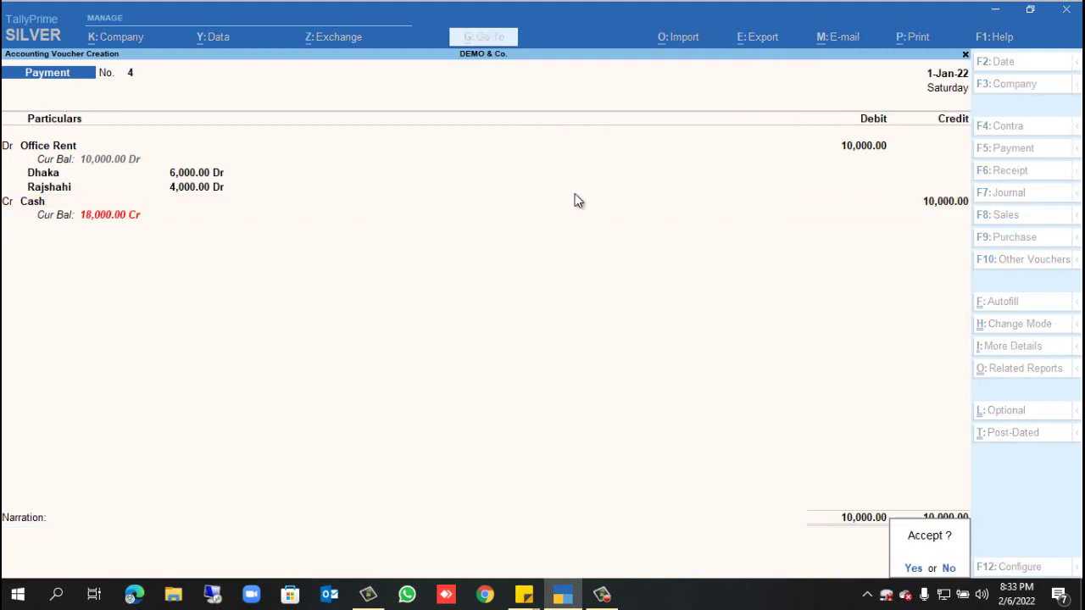
pyautogui.press('Return')
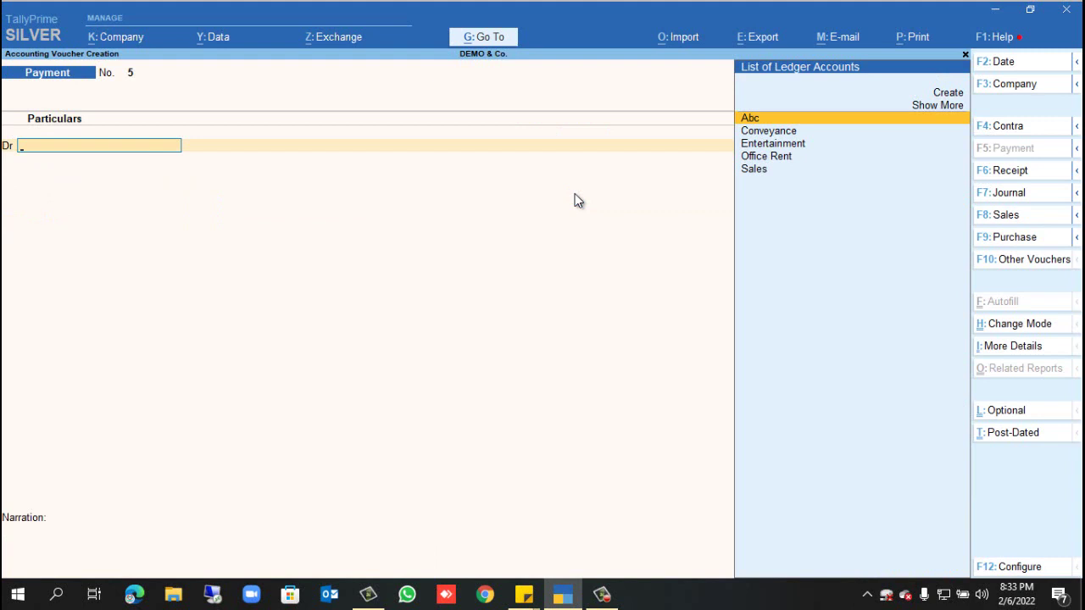
pyautogui.press('Escape')
pyautogui.press('Return')
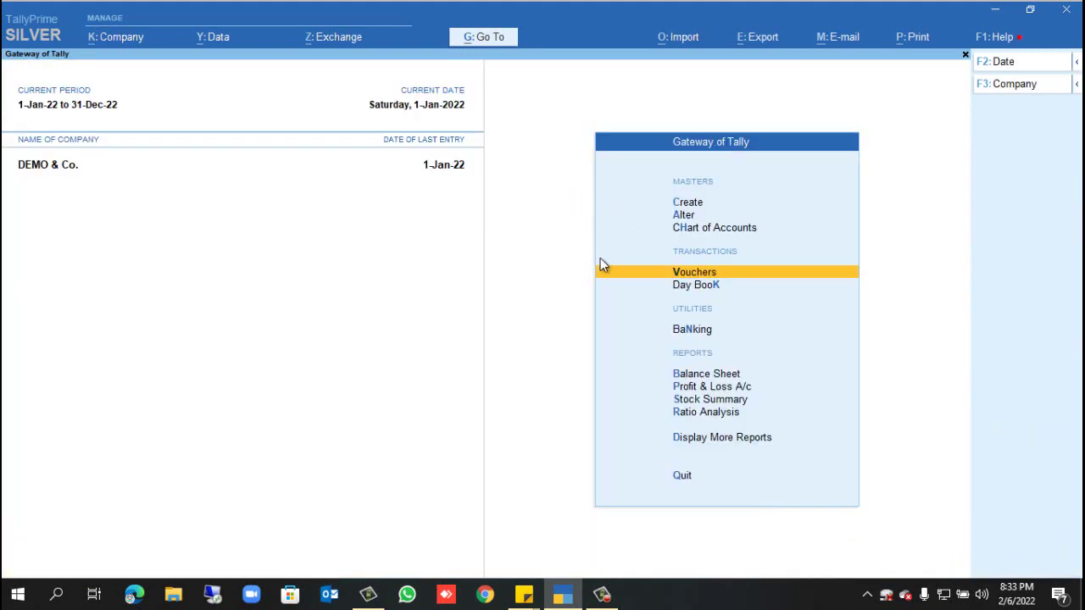
# Step: Examine the Conveyance, Entertainment and Office Rent expenses in the detailed Profit & Loss A/c, then close the report
pyautogui.click(694, 388)
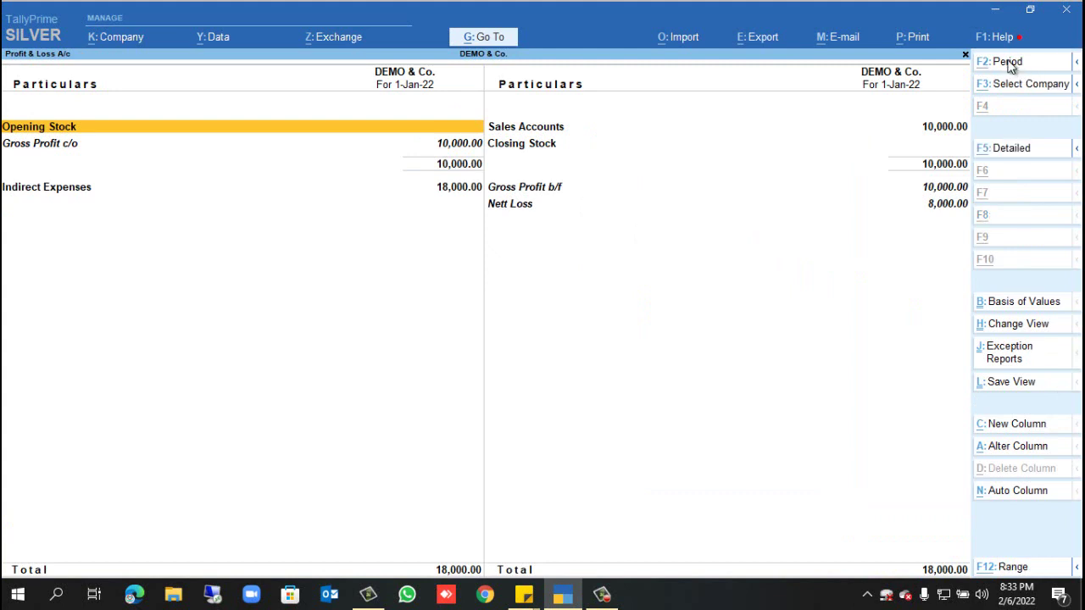
pyautogui.hotkey('alt', 'F5')
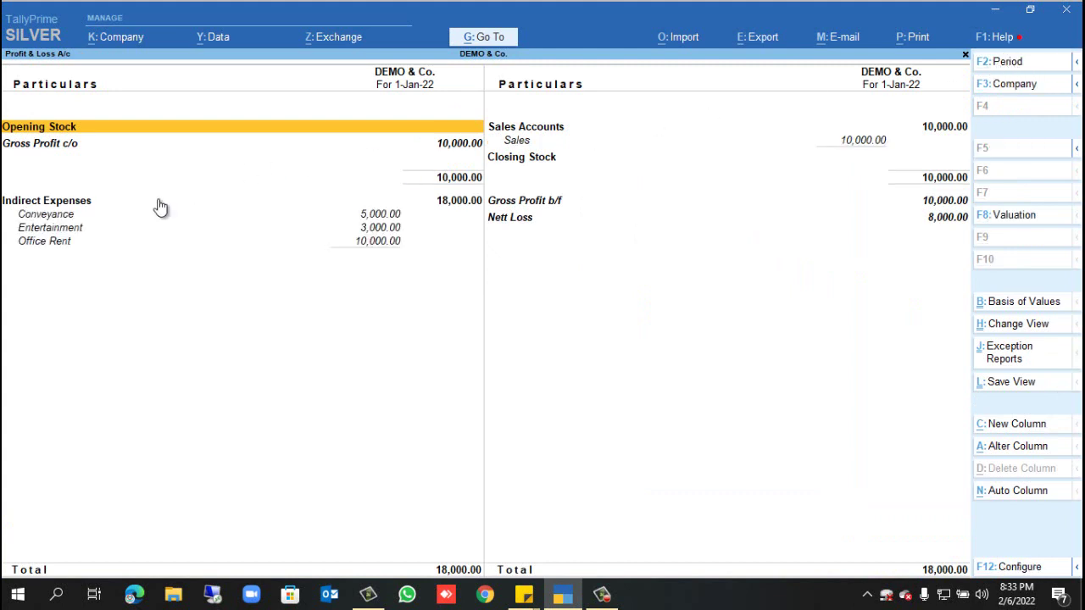
pyautogui.click(63, 216)
pyautogui.click(64, 229)
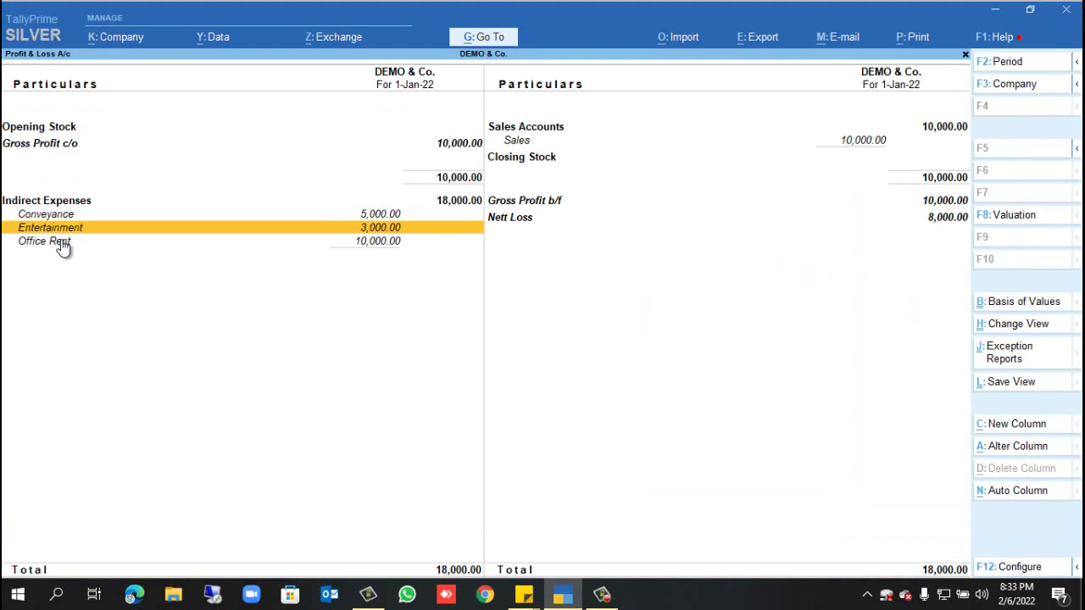
pyautogui.click(62, 243)
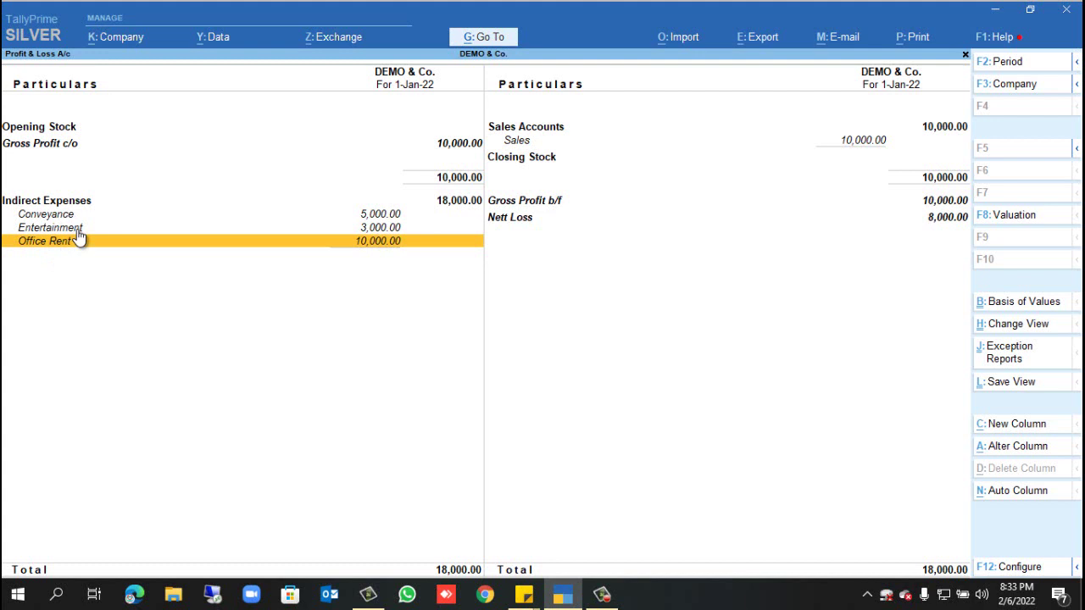
pyautogui.press('Escape')
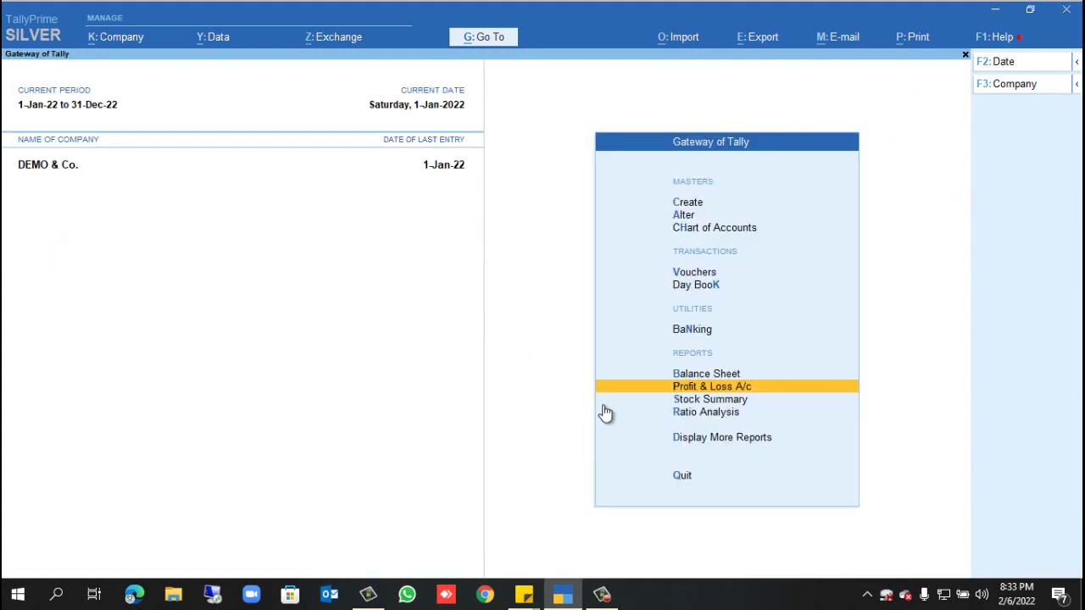
# Step: Display the Cost Centre Break-up for Dhaka in detailed form and examine its individual expense ledgers
pyautogui.click(734, 441)
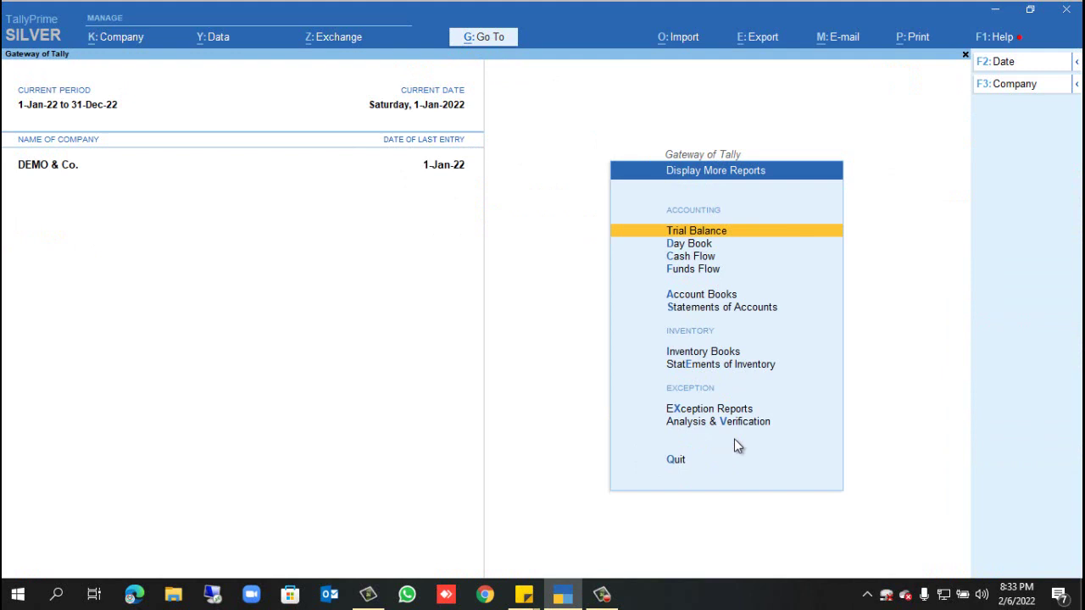
pyautogui.click(716, 312)
pyautogui.click(715, 329)
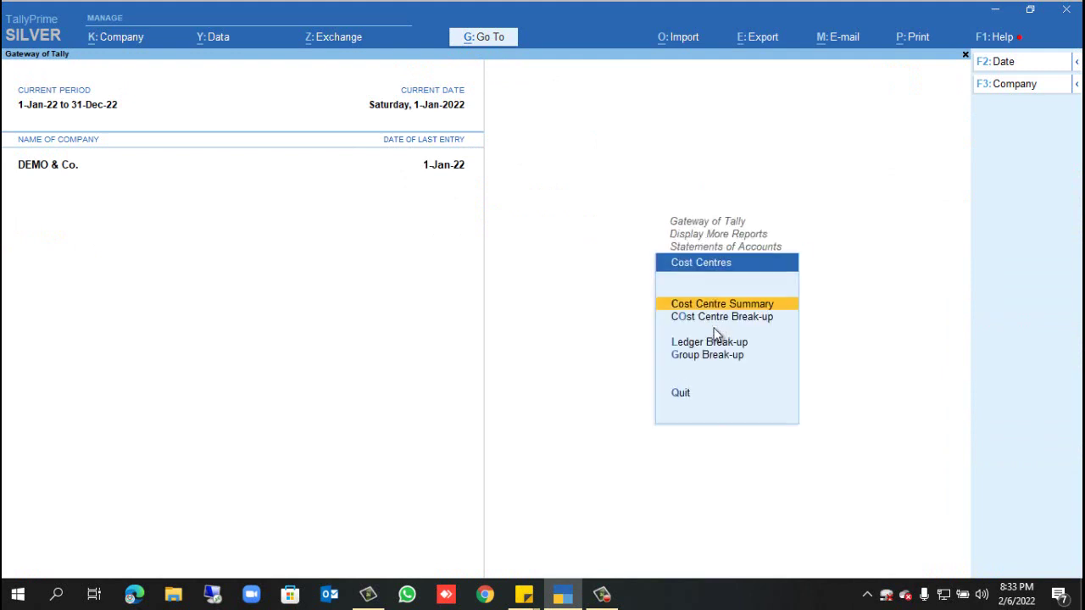
pyautogui.click(736, 316)
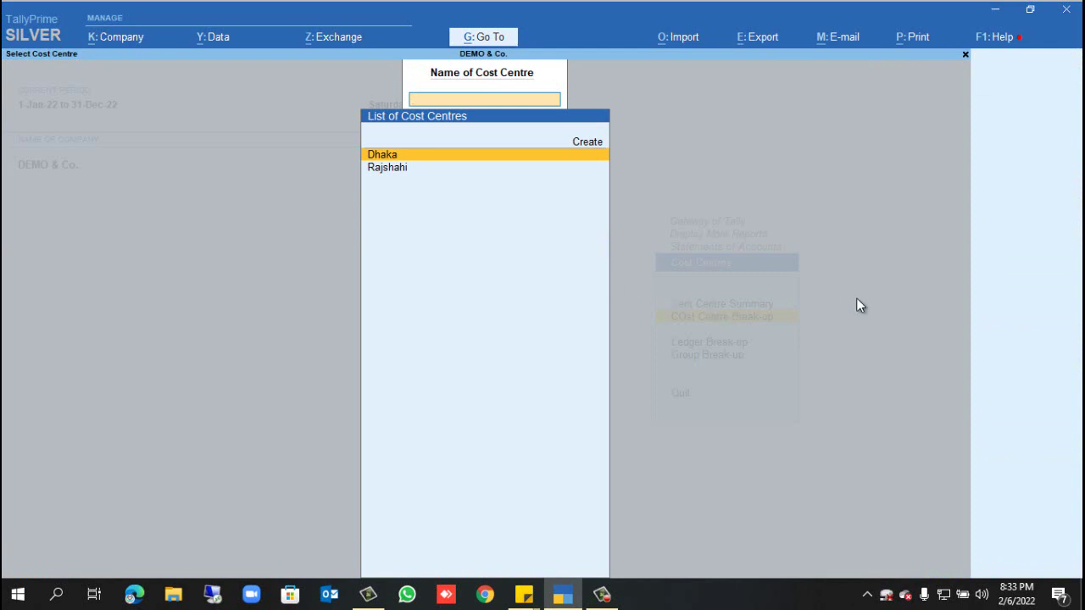
pyautogui.press('Return')
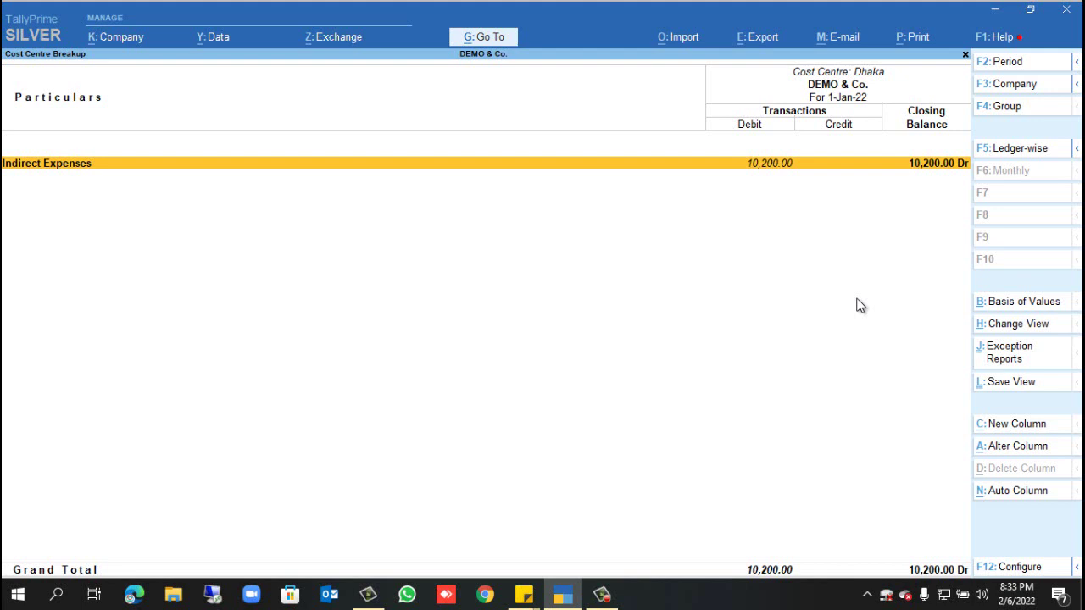
pyautogui.hotkey('alt', 'F5')
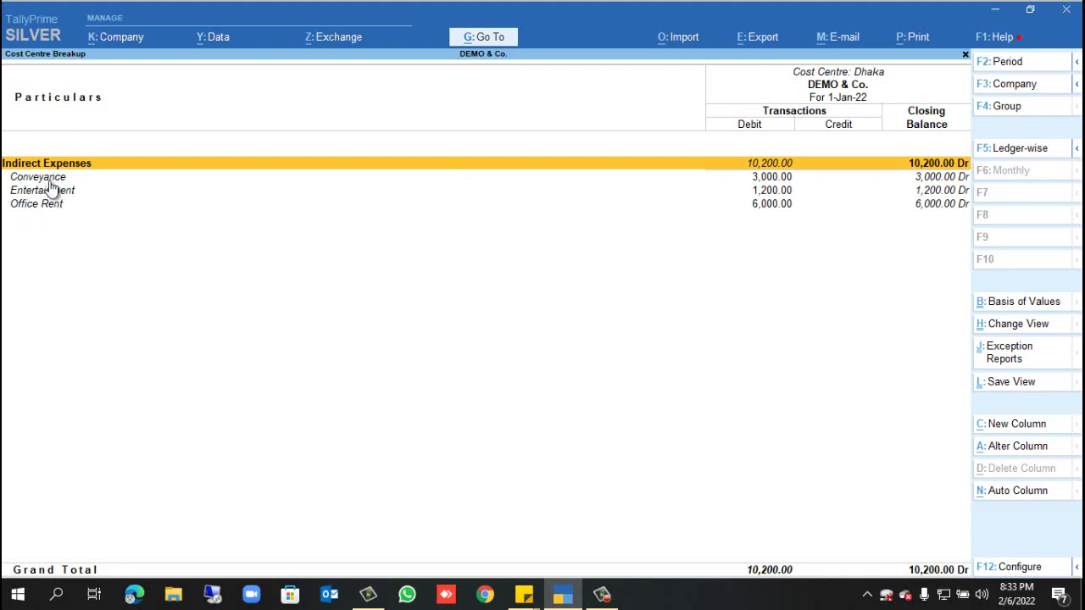
pyautogui.press('Down')
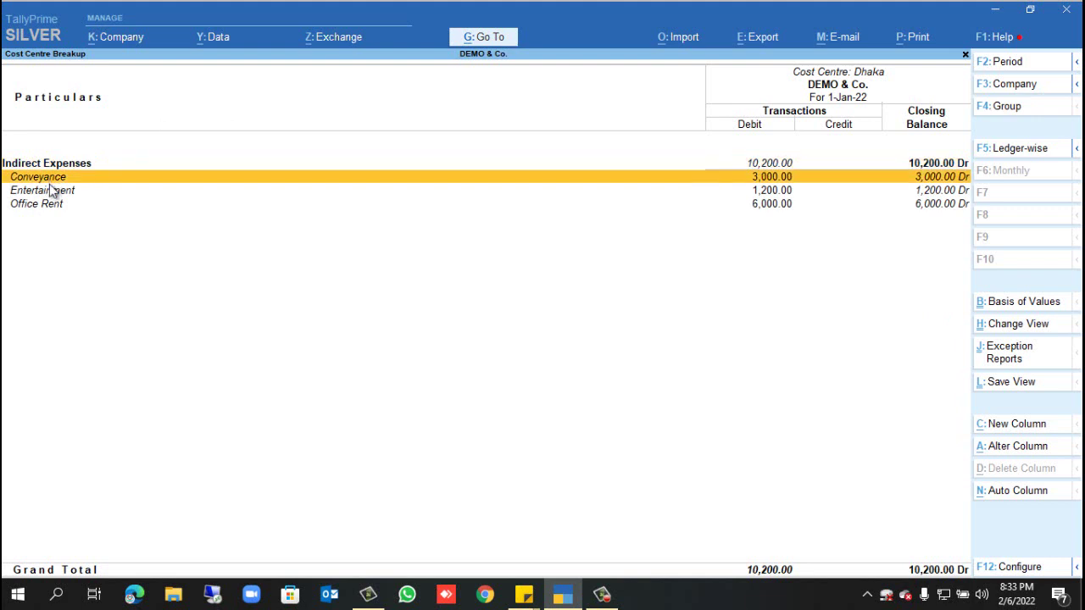
pyautogui.press('Down')
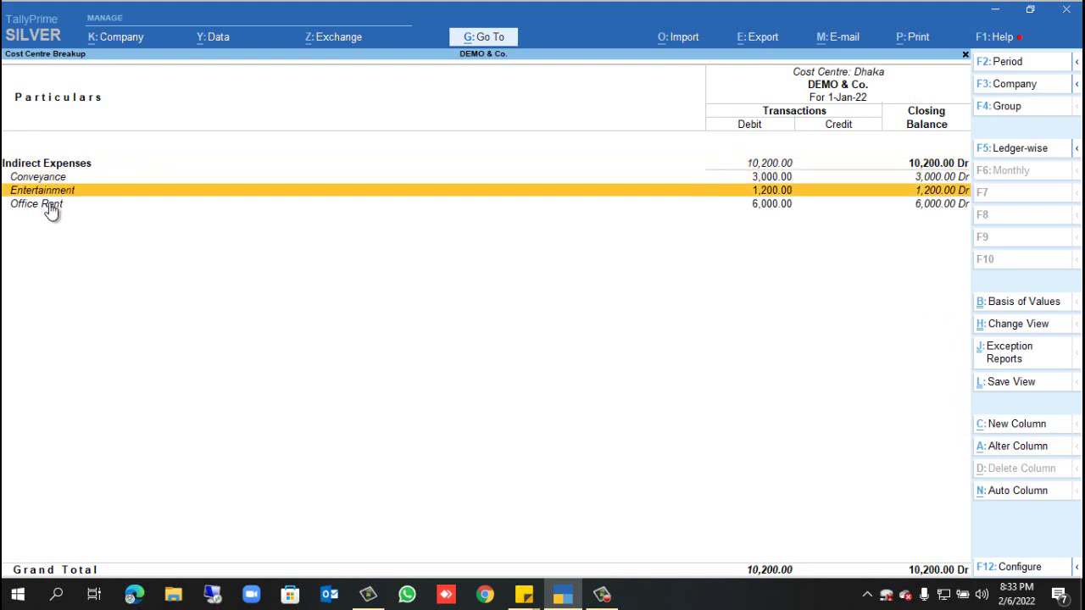
pyautogui.press('Down')
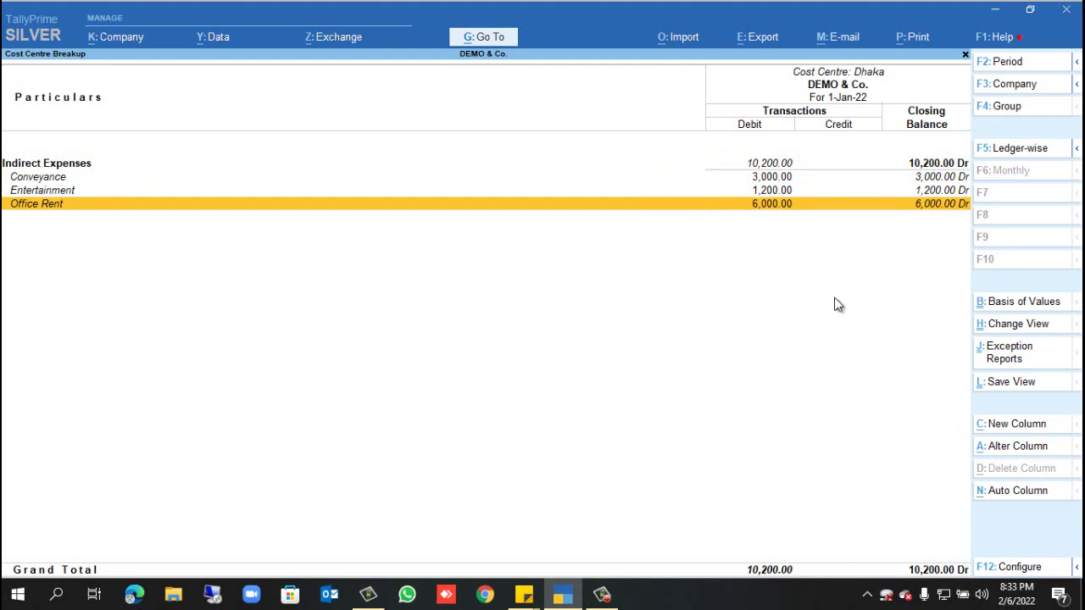
# Step: Add a comparison column for the Rajshahi cost centre from 1-Jan-22, with the group kept as Primary
pyautogui.click(1033, 427)
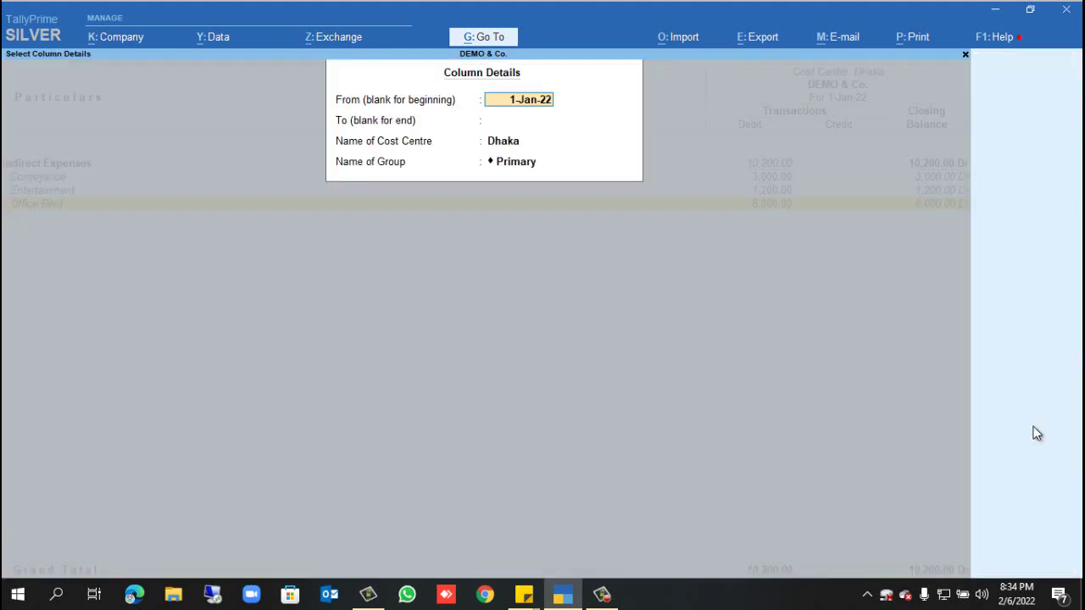
pyautogui.press('Return')
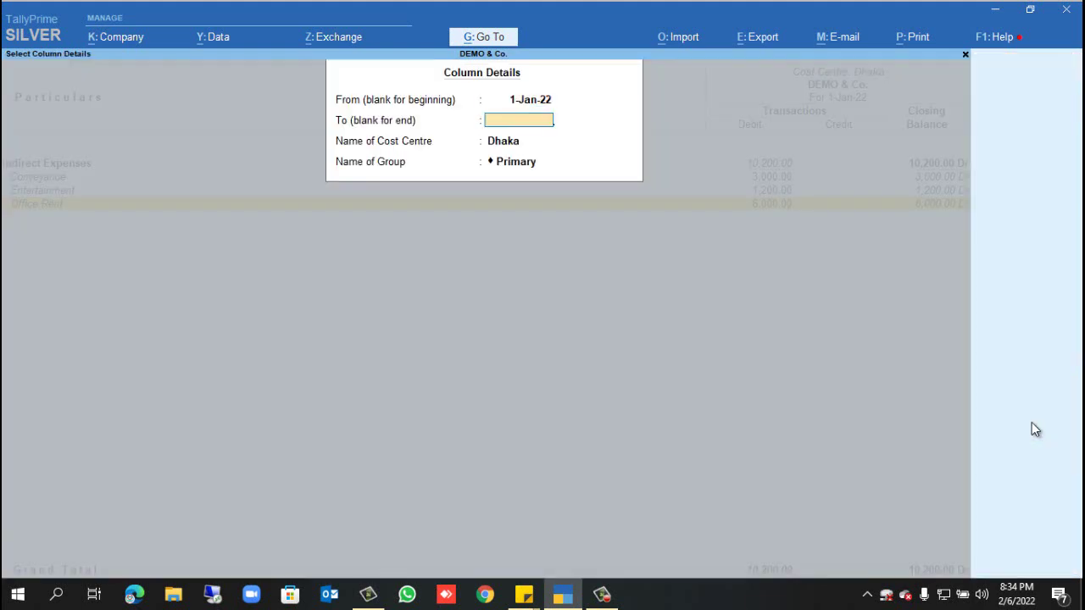
pyautogui.press('Return')
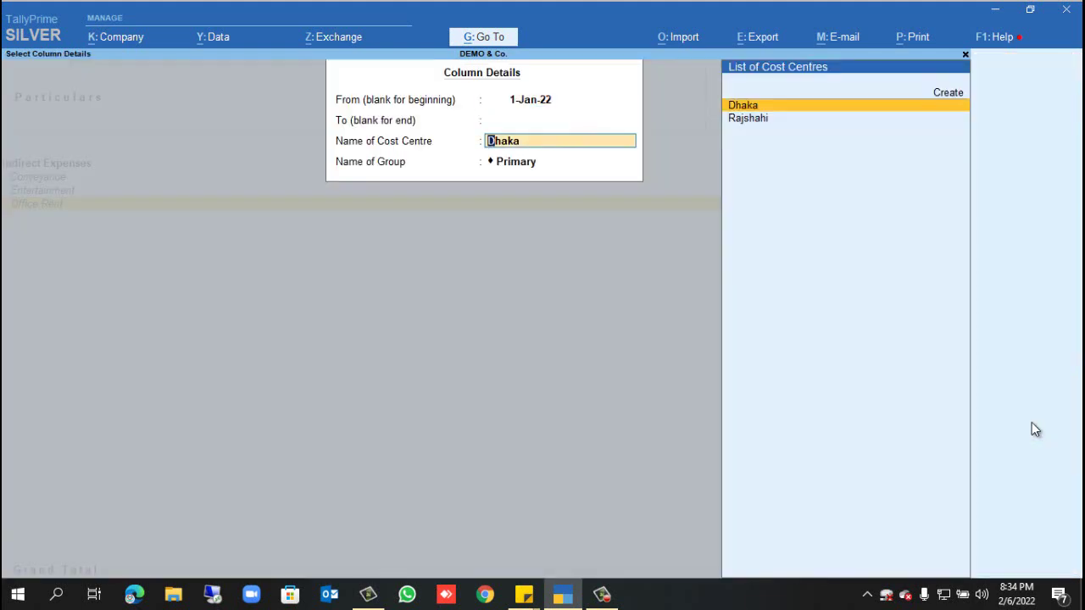
pyautogui.press('Down')
pyautogui.press('Return')
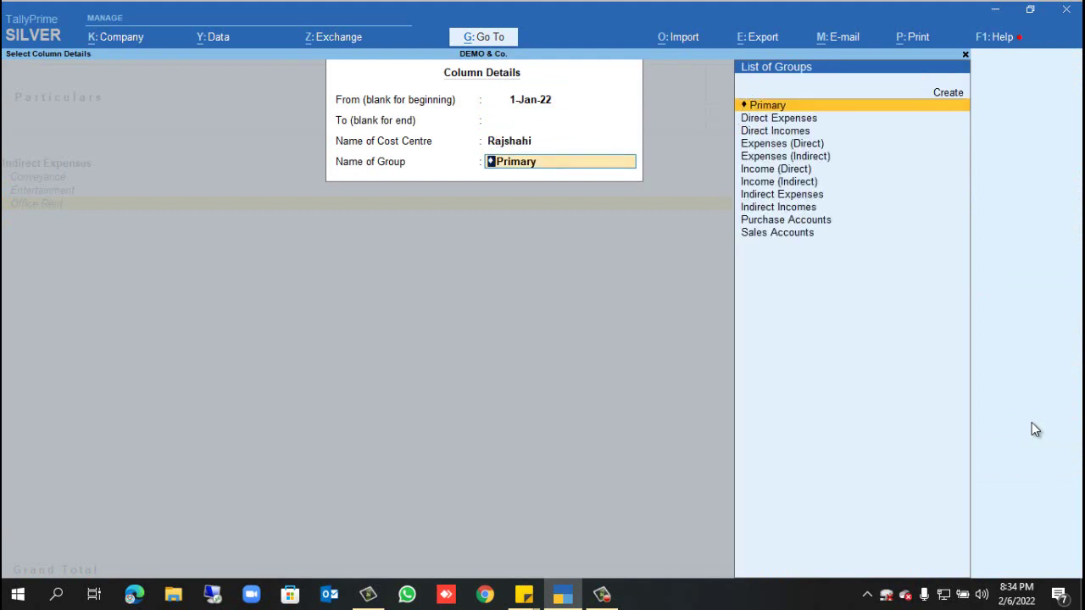
pyautogui.press('Return')
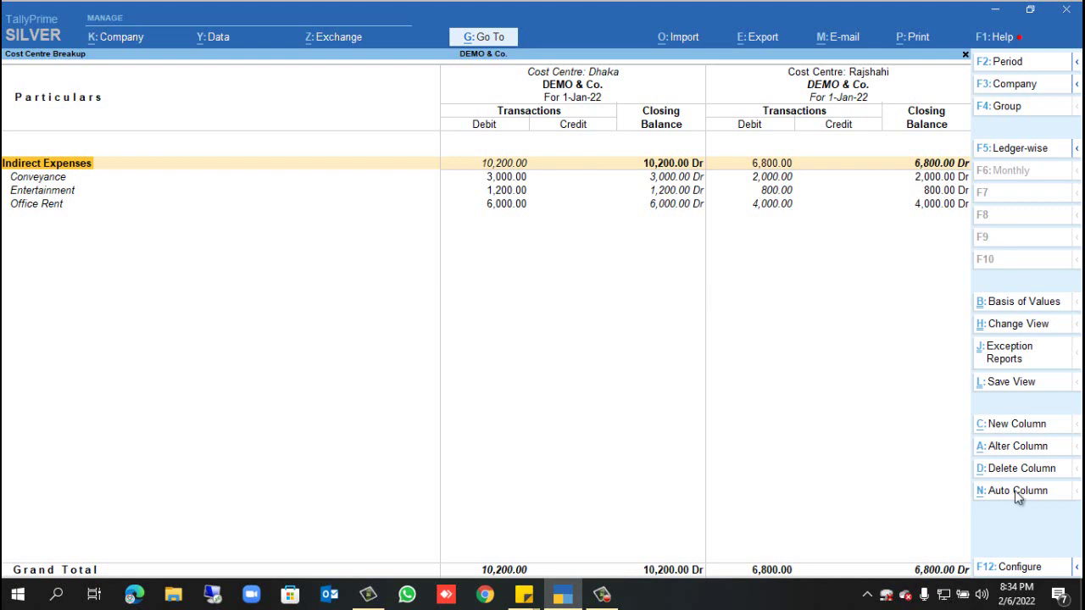
# Step: Configure the cost centre report to hide the closing balance by setting Show Closing Balance to No
pyautogui.click(1020, 568)
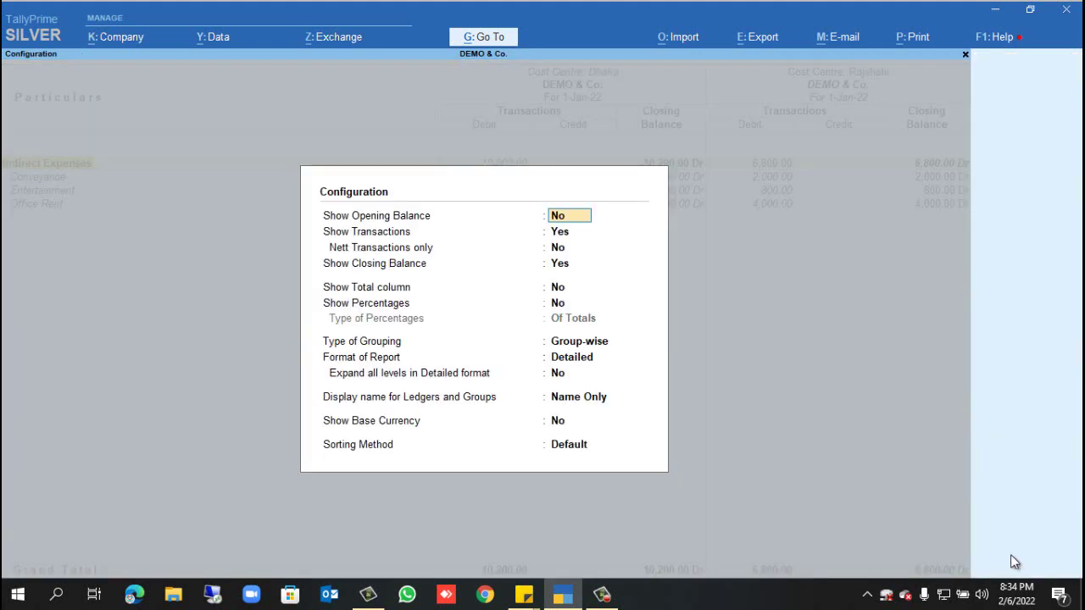
pyautogui.click(566, 270)
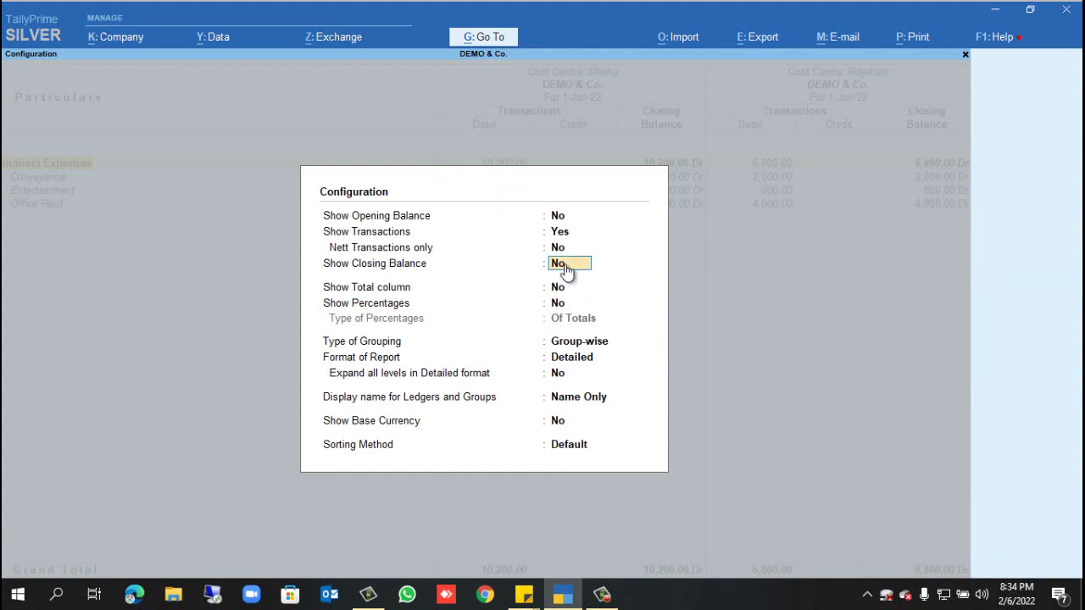
pyautogui.press('n')
pyautogui.hotkey('ctrl', 'a')
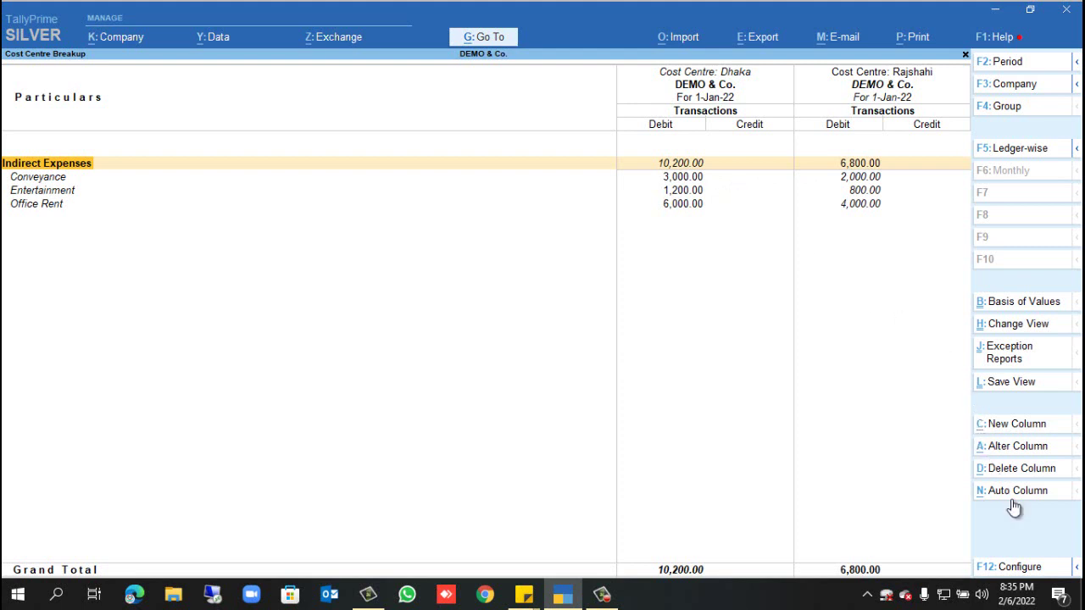
# Step: Configure the cost centre report to show nett transactions only, keeping the remaining report options as they are
pyautogui.click(1017, 568)
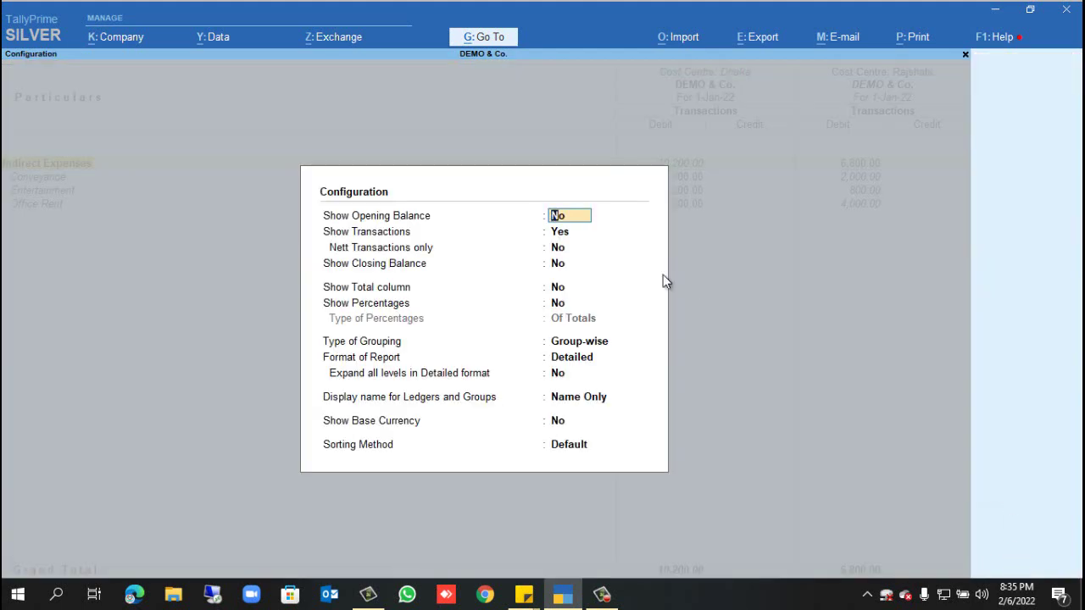
pyautogui.click(558, 250)
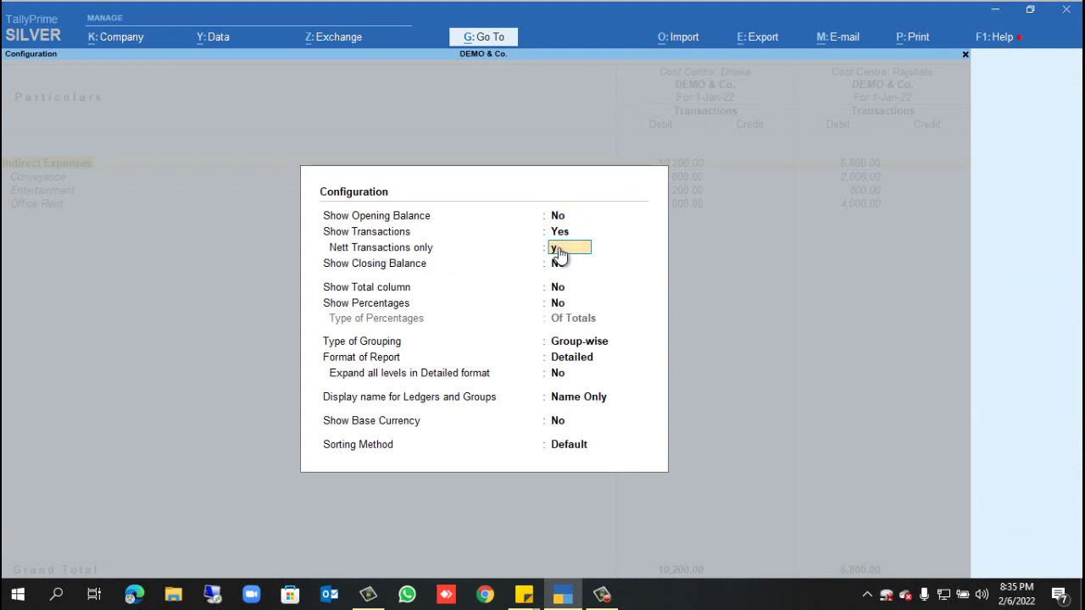
pyautogui.write('y')
pyautogui.press('Return')
pyautogui.press('Return')
pyautogui.press('Return')
pyautogui.press('Return')
pyautogui.press('Return')
pyautogui.press('Return')
pyautogui.press('Return')
pyautogui.press('Return')
pyautogui.press('Return')
pyautogui.press('Return')
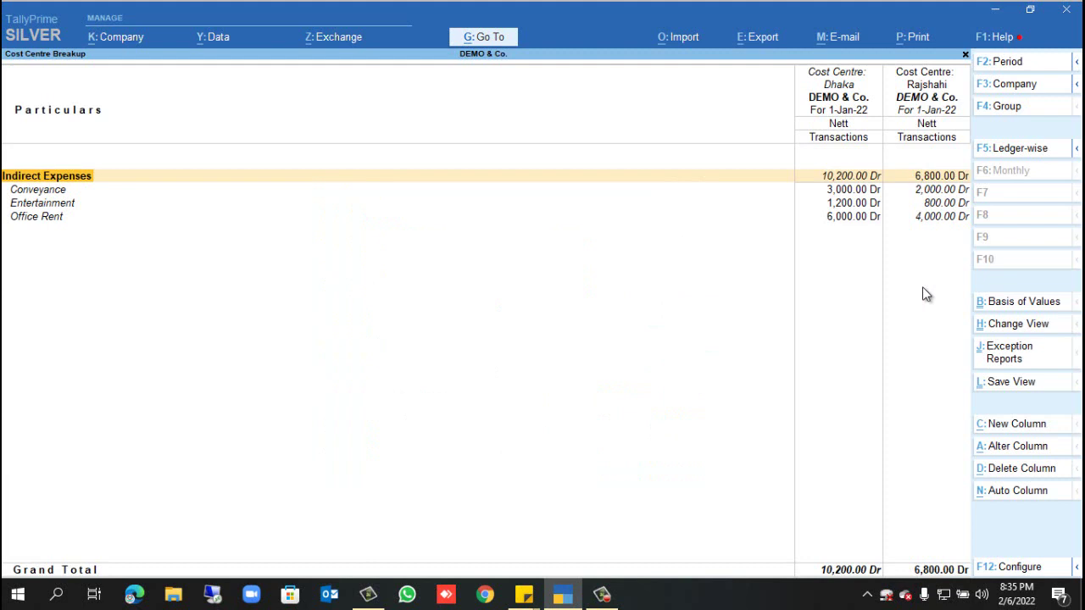
# Step: Close the Cost Centre Break-up report and go back to the Display More Reports list
pyautogui.press('Escape')
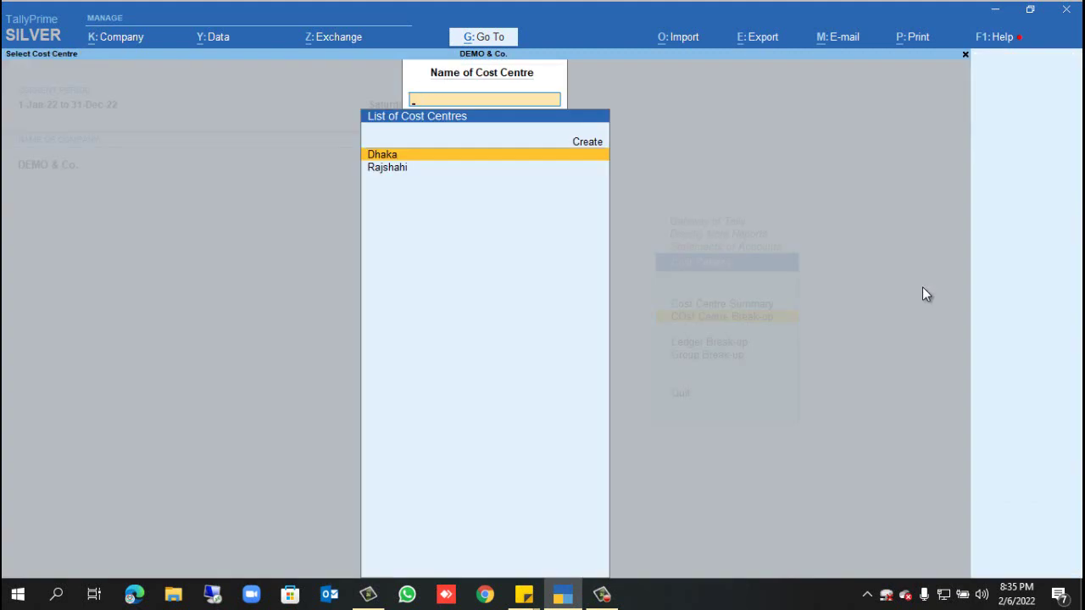
pyautogui.press('Escape')
pyautogui.press('Escape')
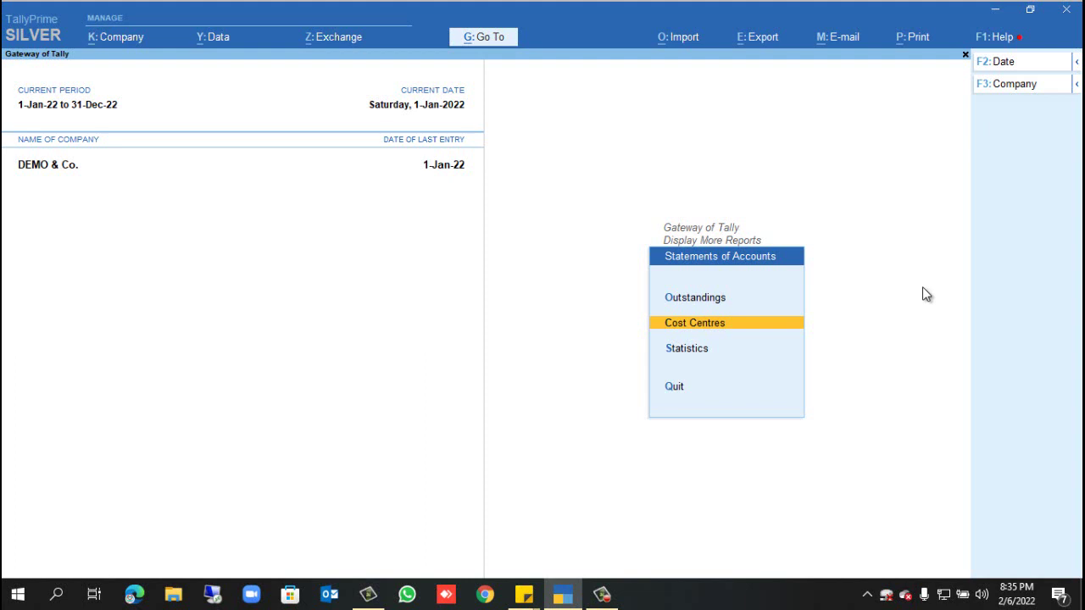
pyautogui.press('Escape')
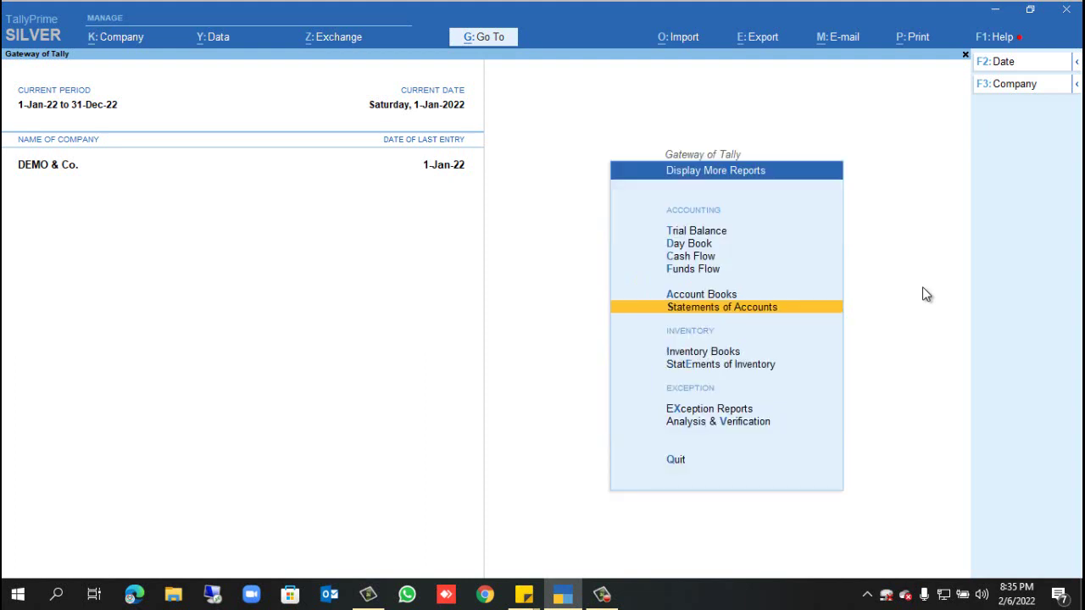